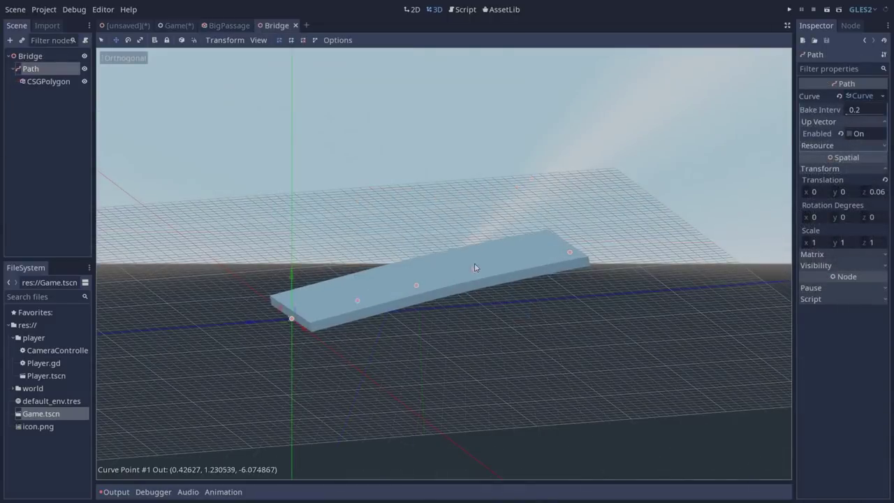
Step: Reshape the bridge path by moving the outgoing handle of curve point #1
left_click_drag(475, 265, 453, 251)
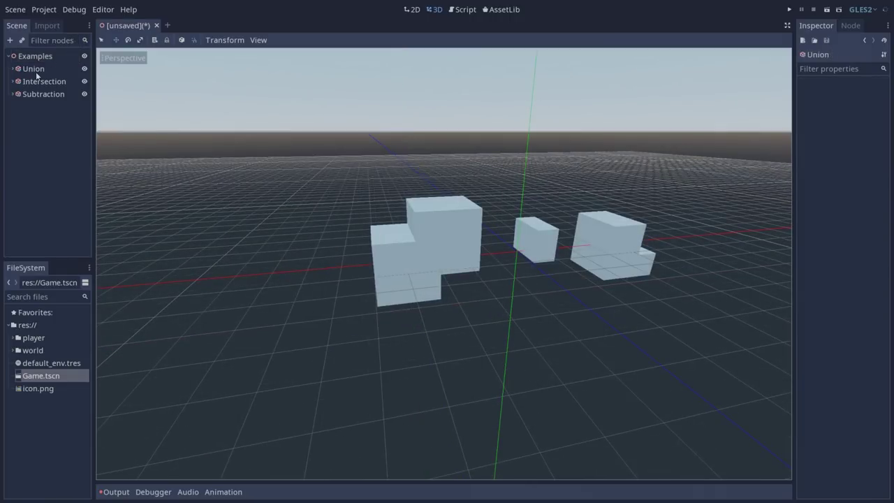
Step: Examine the Union example from several angles and distances, including its child CSGBox and that box's operation setting
left_click(33, 69)
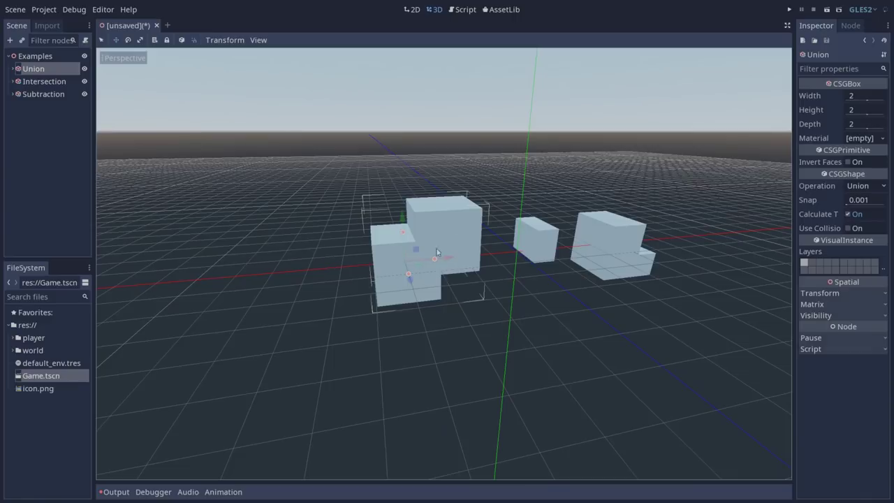
middle_click_drag(269, 249, 503, 265)
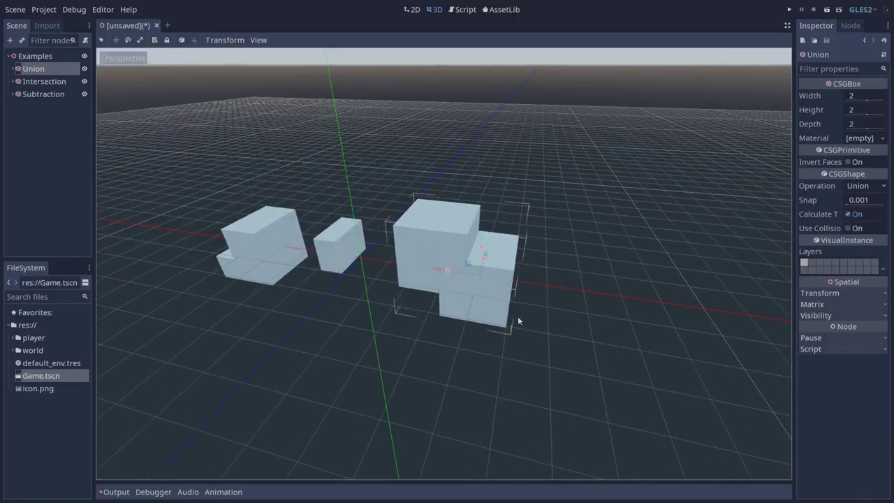
middle_click_drag(517, 319, 412, 273)
middle_click_drag(364, 296, 495, 310)
scroll(361, 259, "up", 10)
scroll(526, 346, "up", 6)
scroll(489, 307, "up", 3)
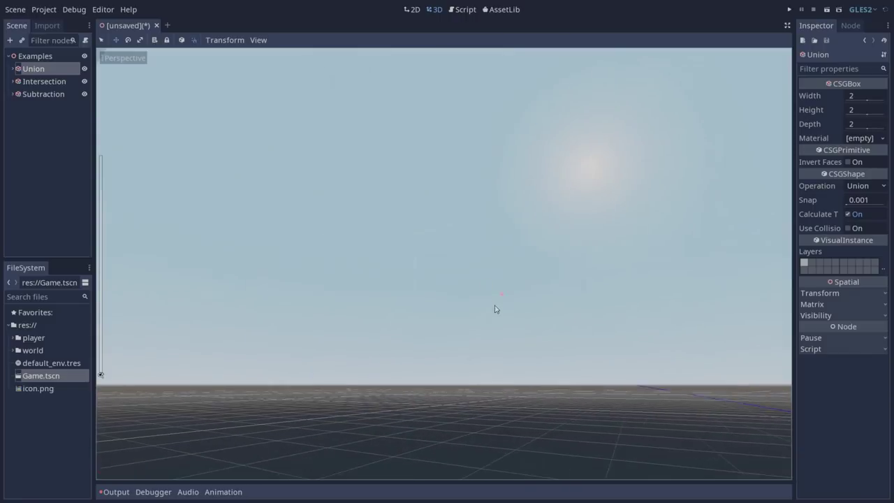
scroll(549, 313, "down", 3)
scroll(572, 320, "up", 1)
middle_click_drag(573, 322, 510, 286)
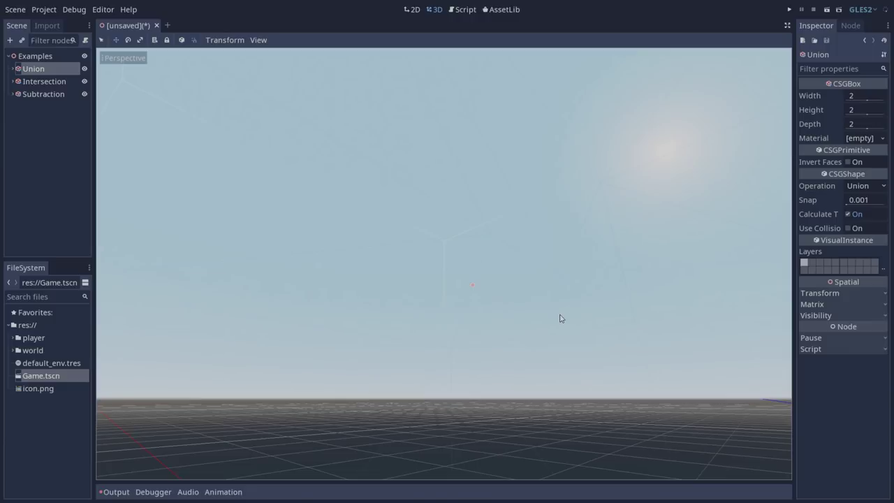
scroll(608, 266, "up", 1)
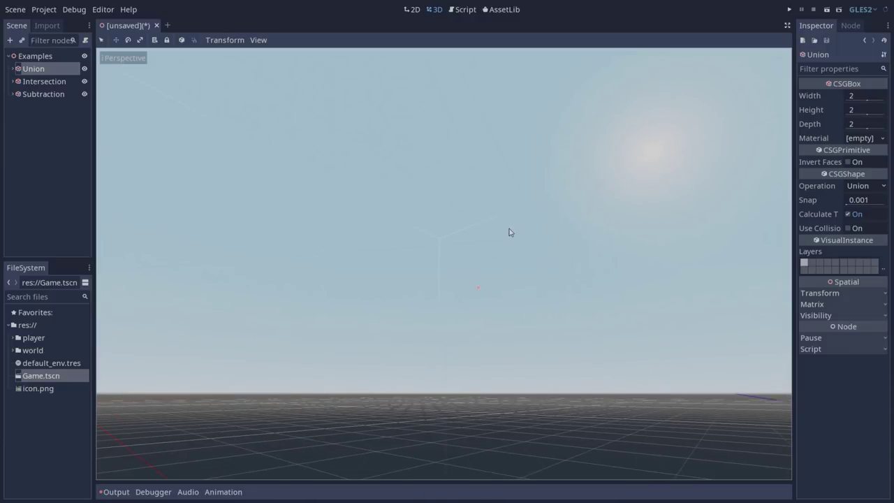
scroll(509, 231, "down", 6)
middle_click_drag(451, 252, 499, 287)
scroll(514, 308, "down", 8)
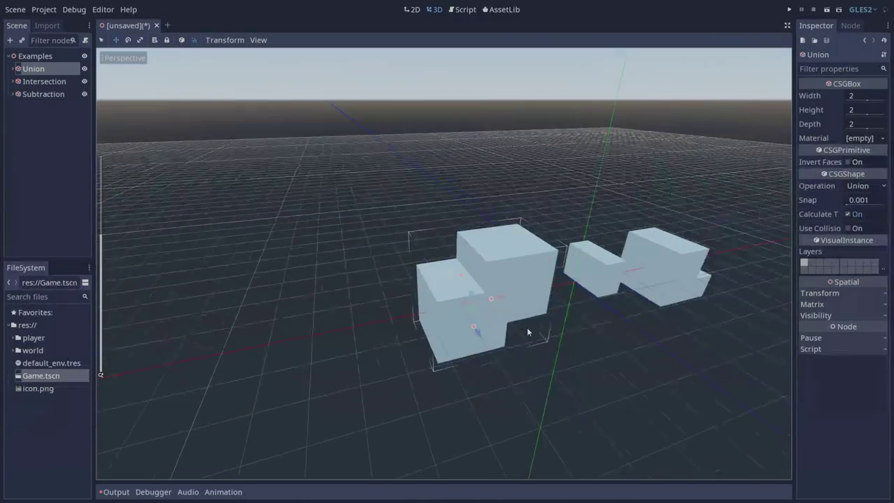
middle_click_drag(528, 332, 283, 201)
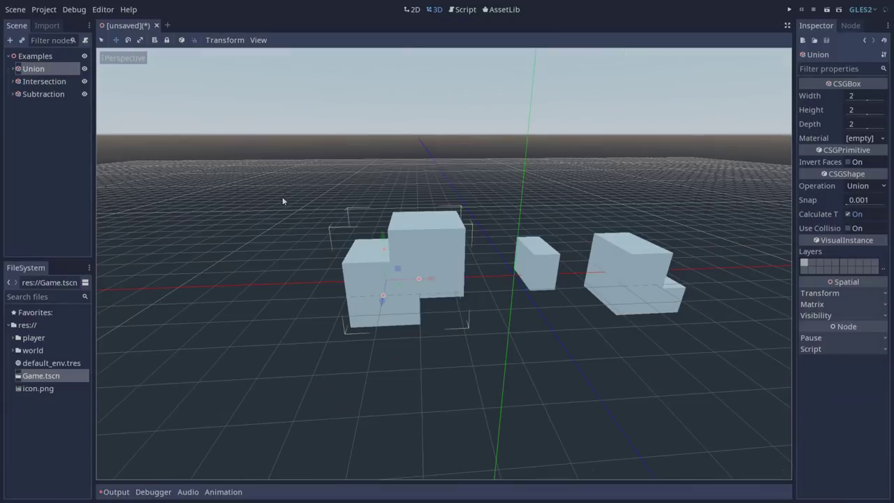
left_click(13, 72)
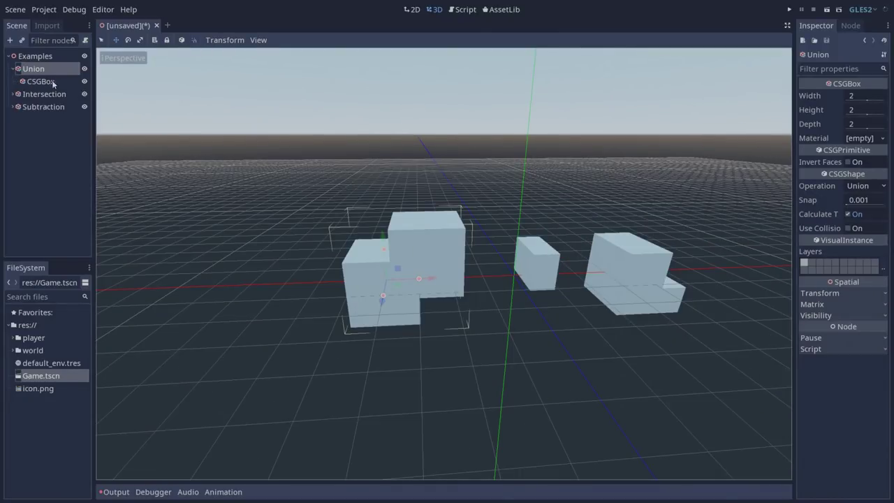
left_click(40, 82)
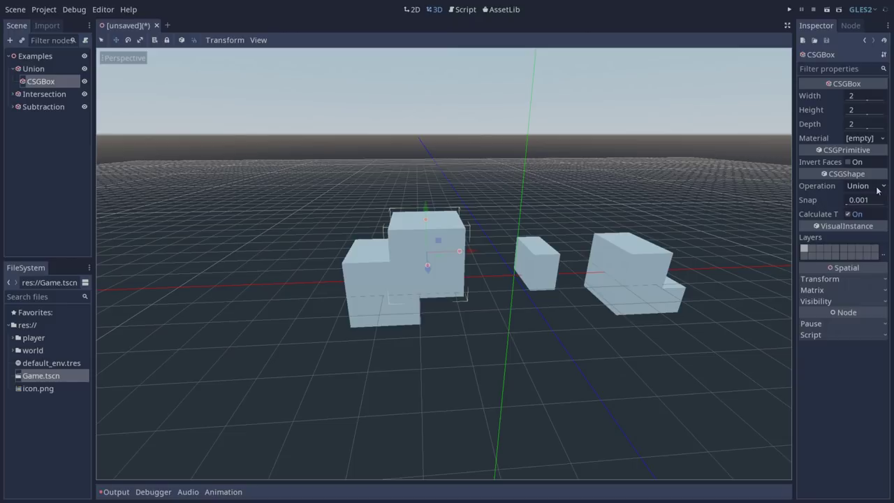
Step: Review the CSG node types that can be added under Examples, including the CSGMesh and CSGCombiner descriptions, without creating a node
left_click(34, 56)
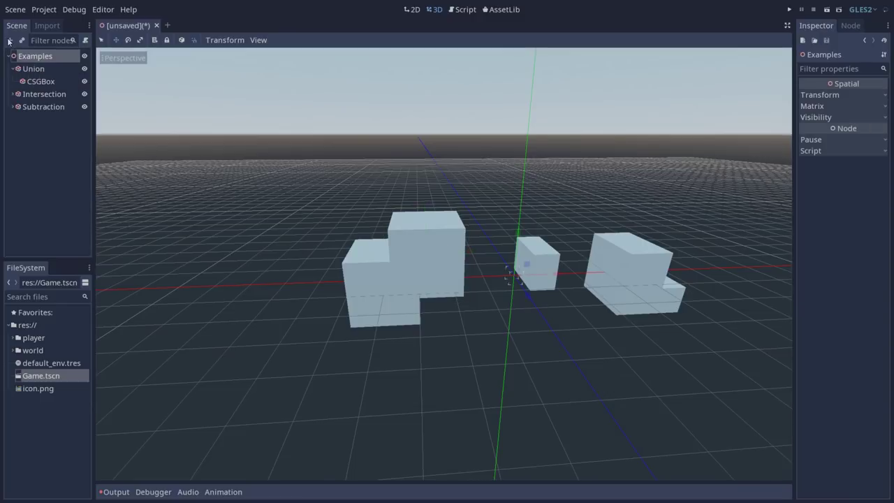
left_click(10, 40)
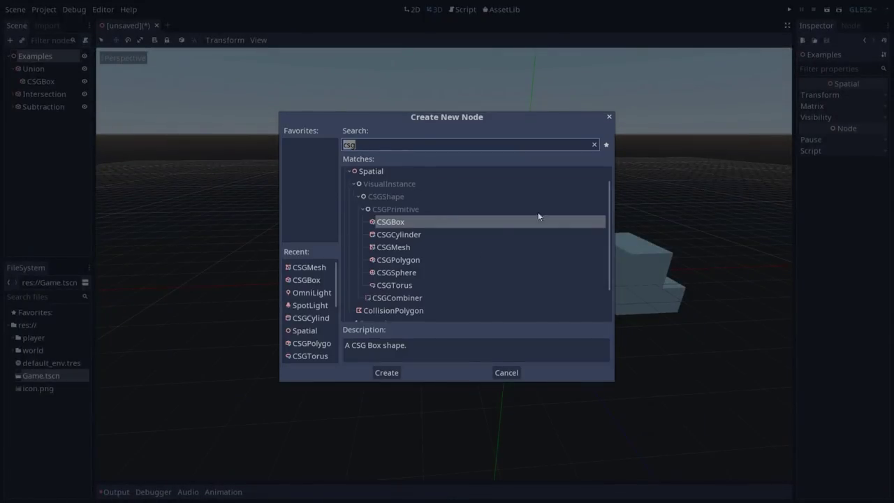
scroll(610, 197, "down", 1)
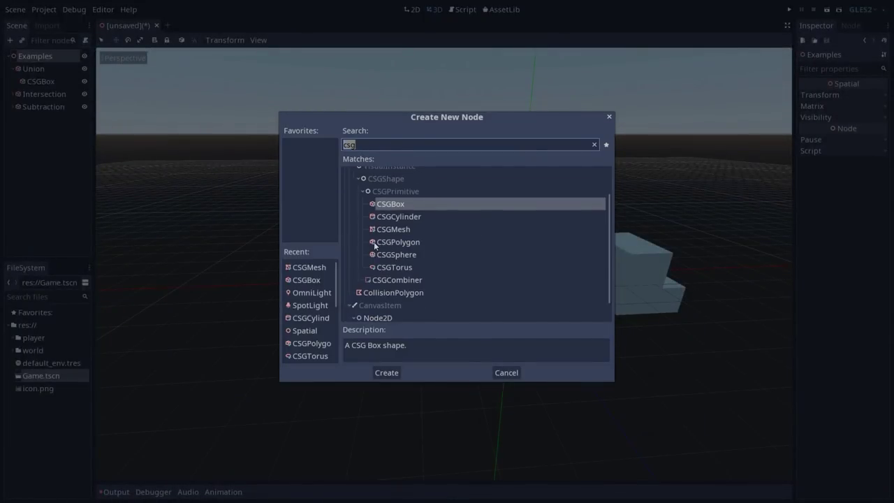
left_click(400, 232)
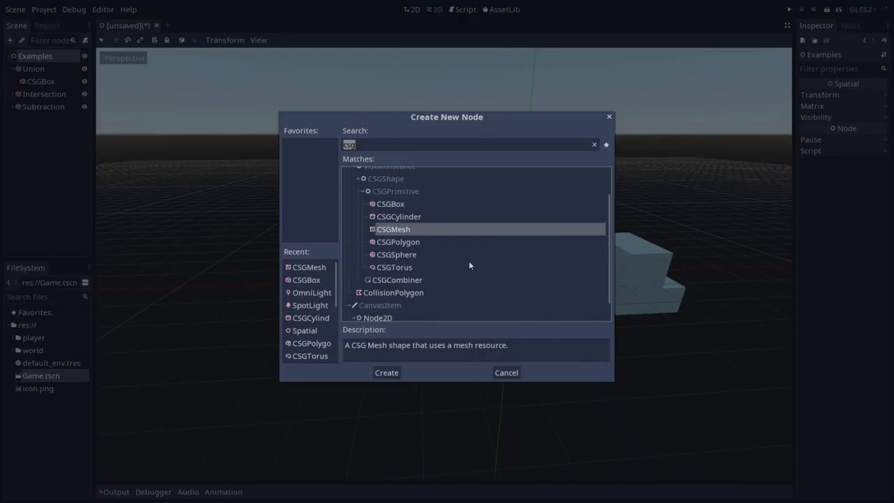
left_click(378, 281)
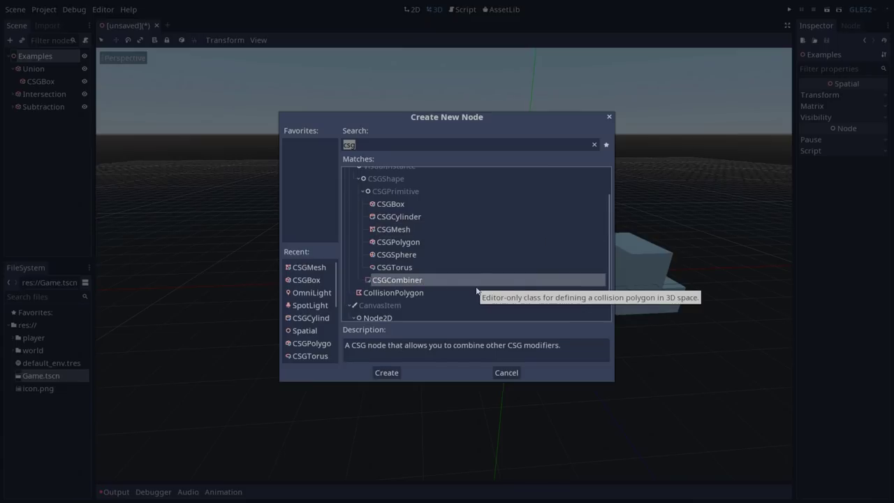
left_click(509, 374)
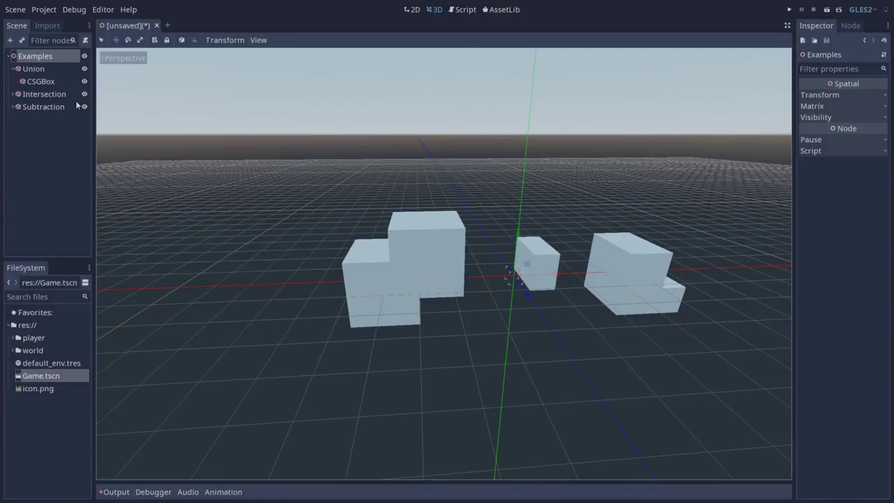
Step: Examine the Intersection and Subtraction examples from several angles, with their child boxes expanded in the scene tree
left_click(16, 69)
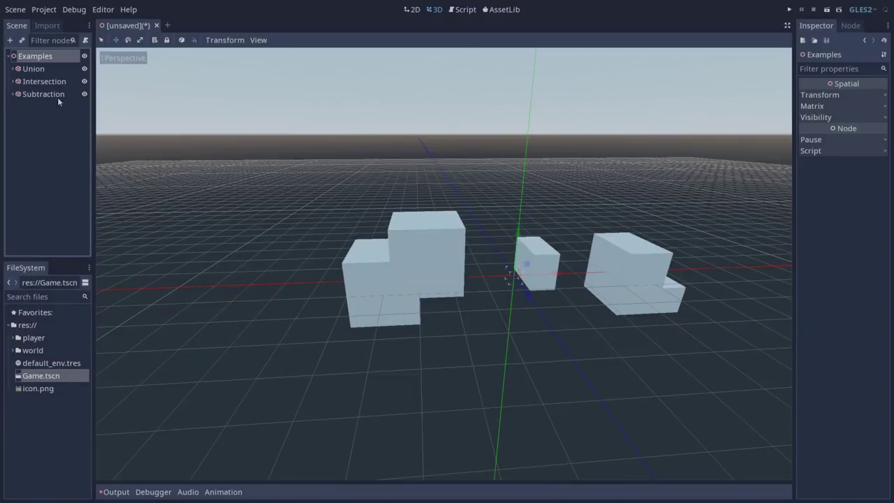
left_click(14, 82)
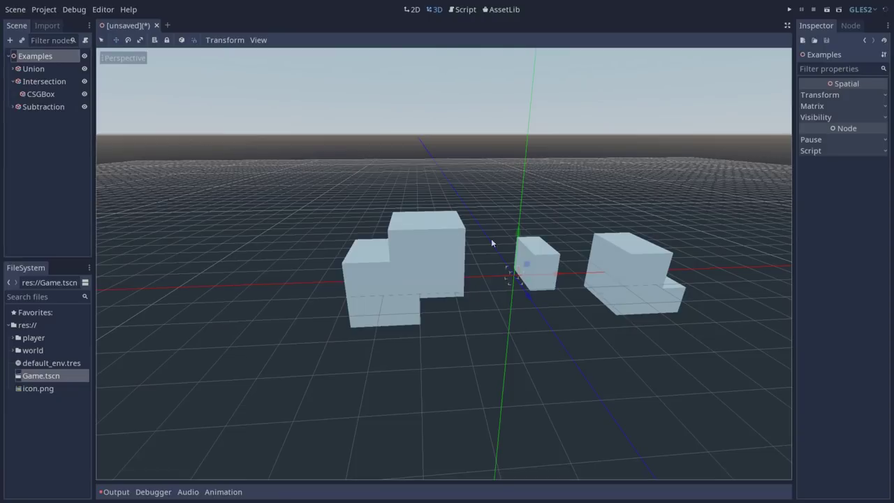
middle_click_drag(548, 240, 385, 243)
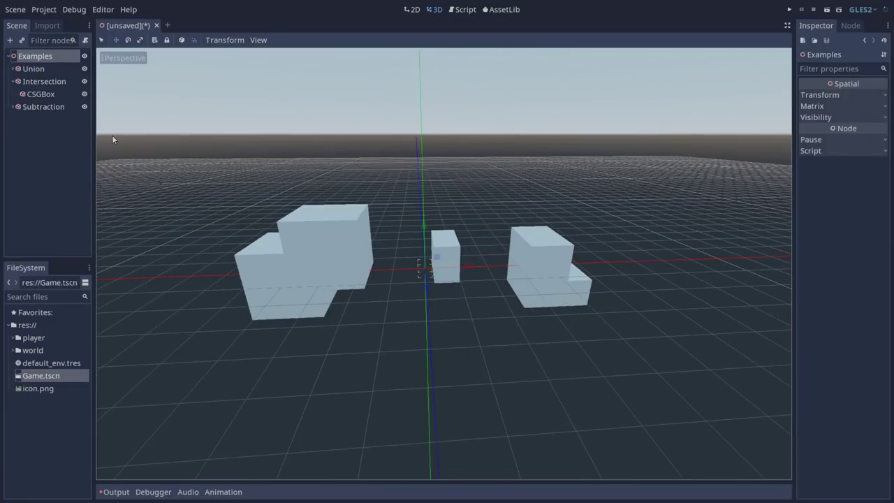
left_click(44, 81)
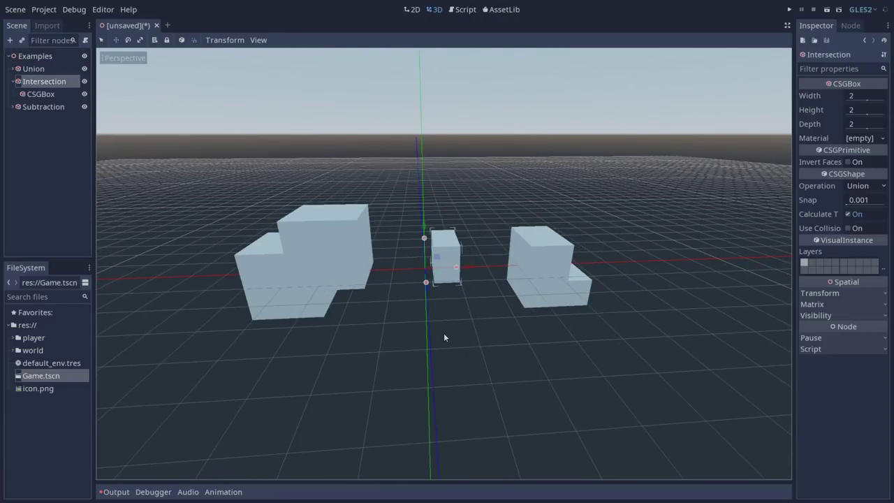
middle_click_drag(470, 170, 505, 277)
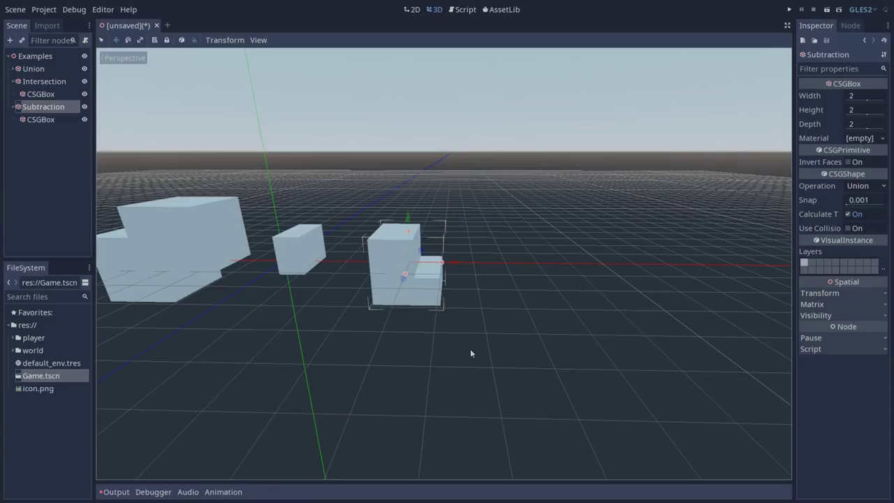
middle_click_drag(470, 349, 531, 316)
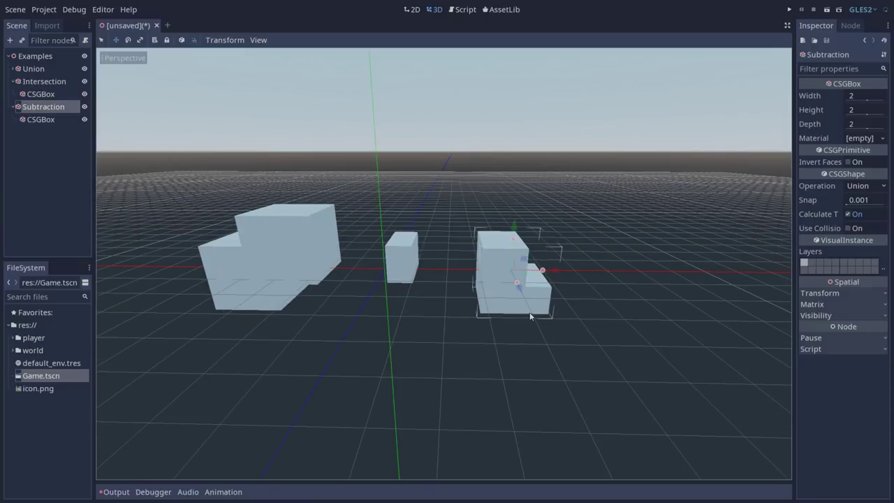
Step: Set the operation of the Subtraction example's child CSGBox to Intersection
left_click(44, 122)
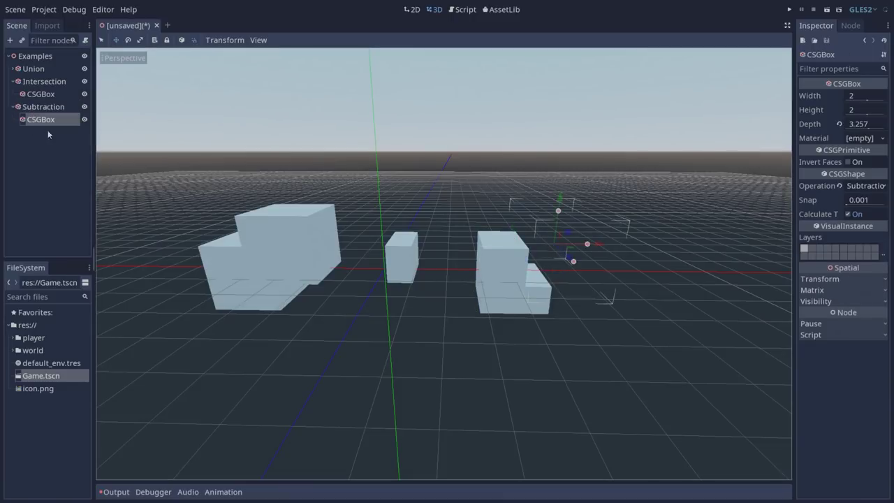
left_click(880, 189)
left_click(871, 211)
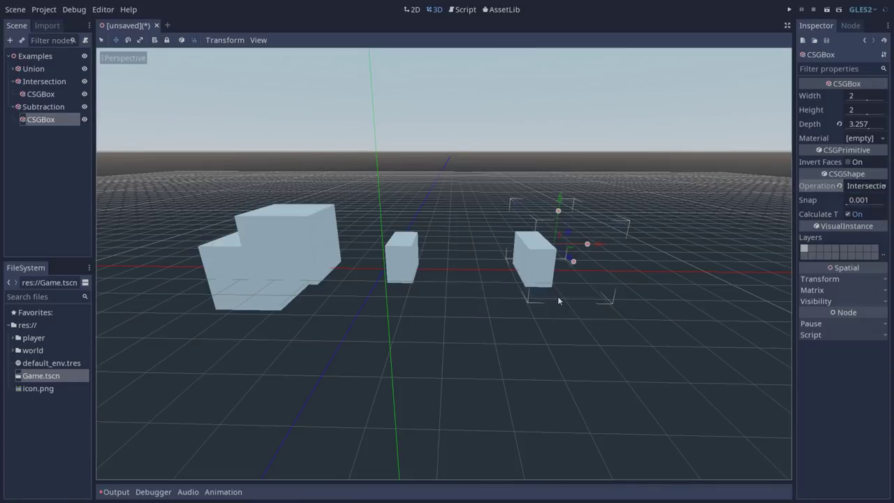
Step: Try the Intersection and Subtraction operations on the parent Subtraction node and return its operation to Union
left_click(59, 108)
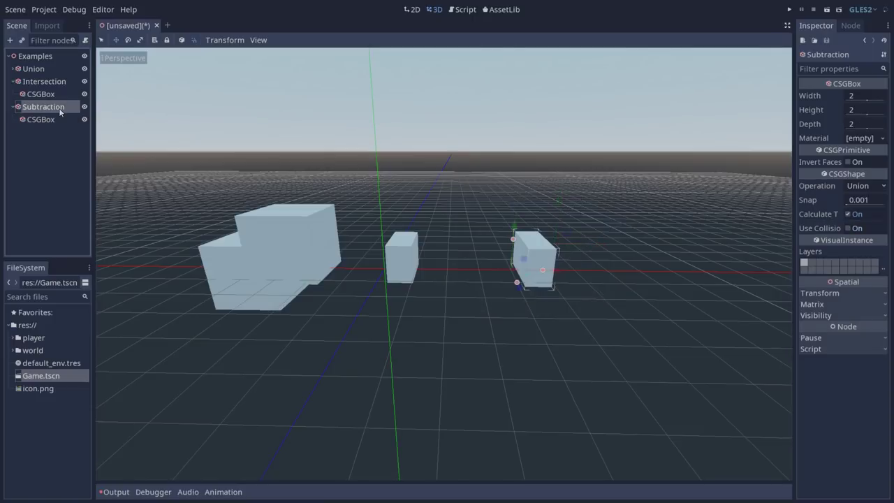
left_click(877, 188)
left_click(866, 210)
left_click(863, 187)
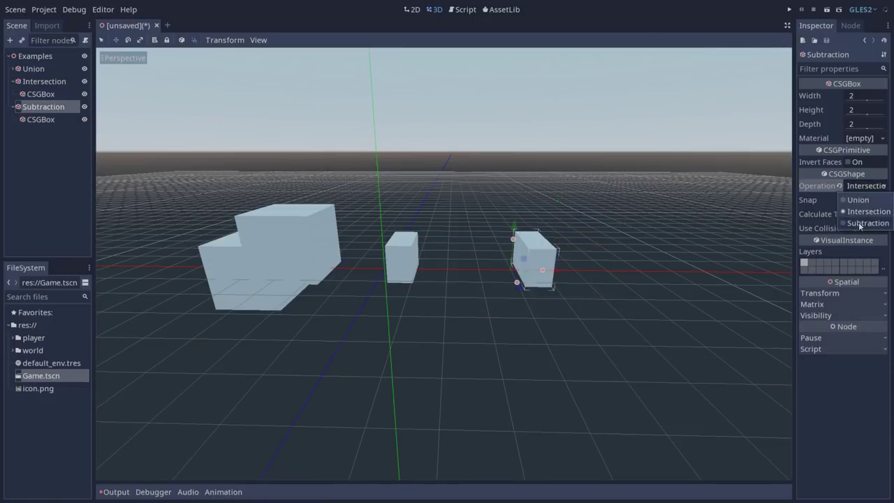
left_click(867, 223)
left_click(863, 187)
left_click(858, 200)
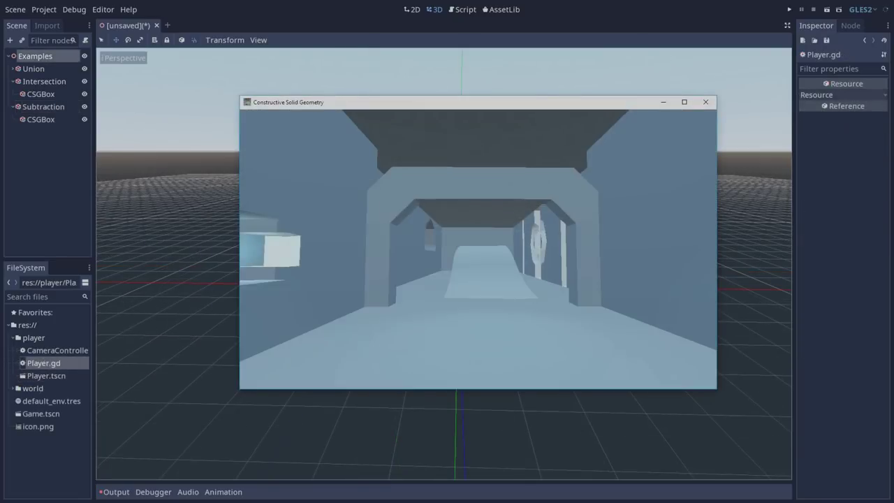
Step: Walk through the running Constructive Solid Geometry level to examine its wall recesses, curved bridge, ring-shaped window and wall opening
key("w")
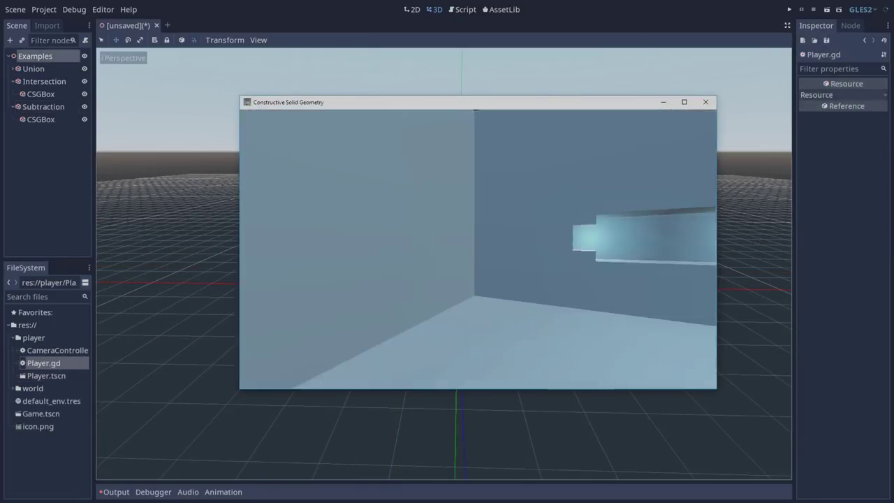
key("w")
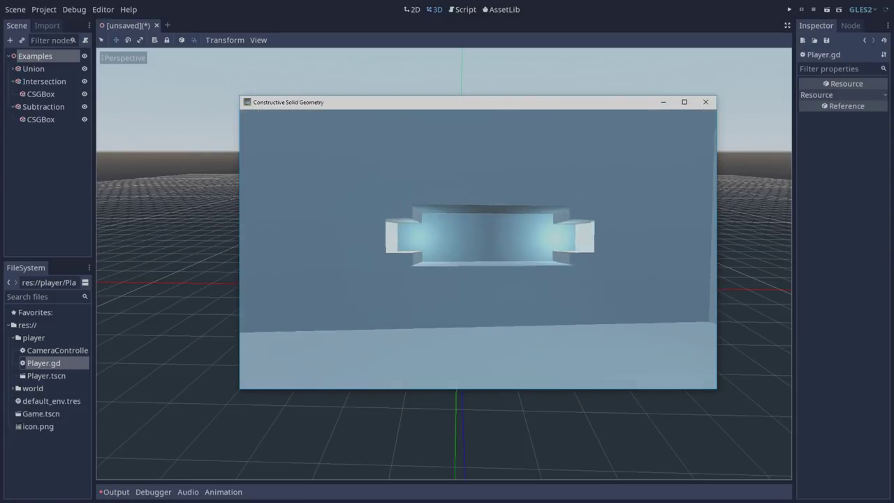
key("w")
key("s")
key("w")
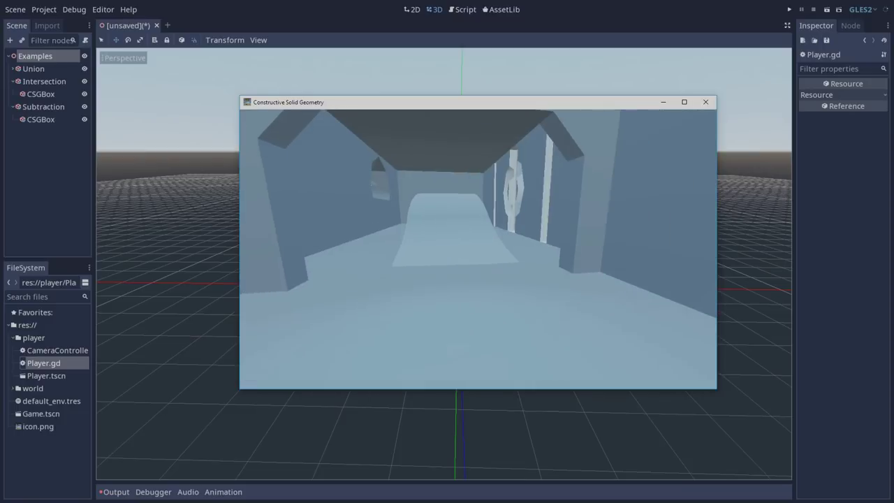
key("w")
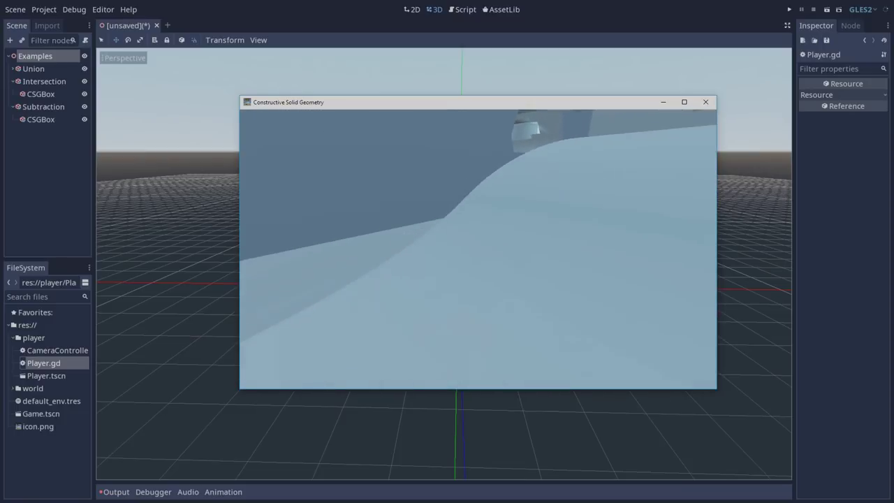
key("w")
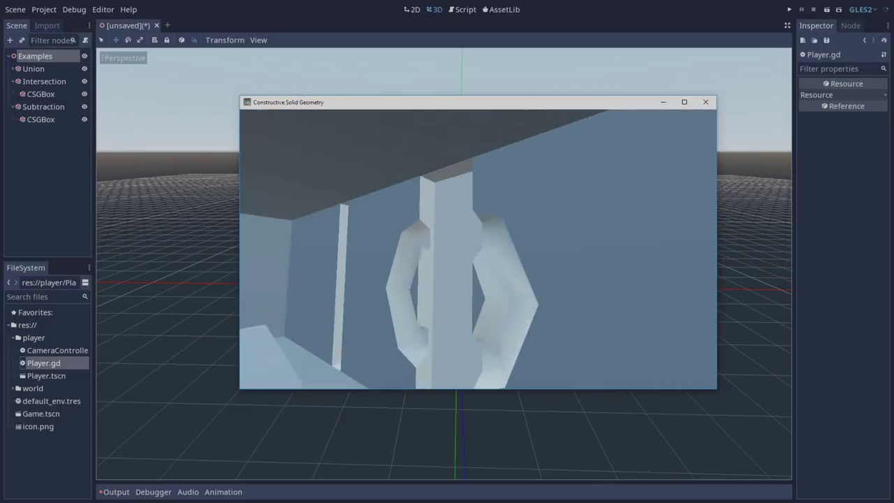
key("w")
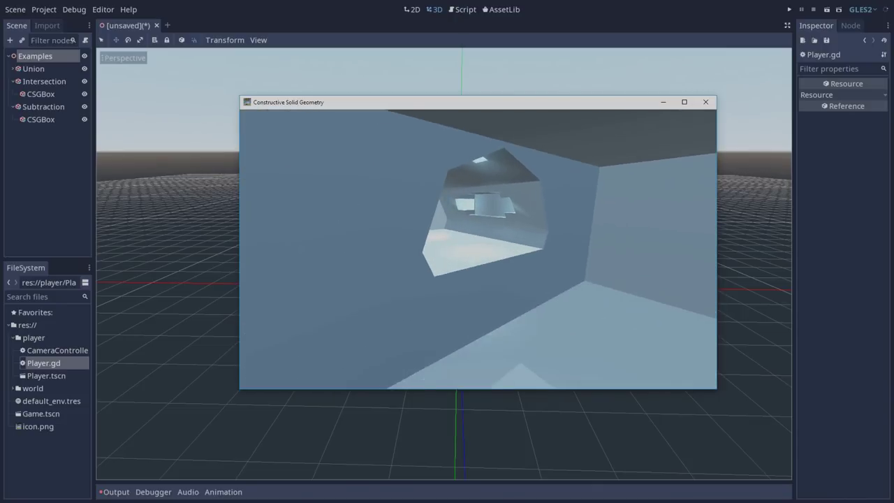
key("w")
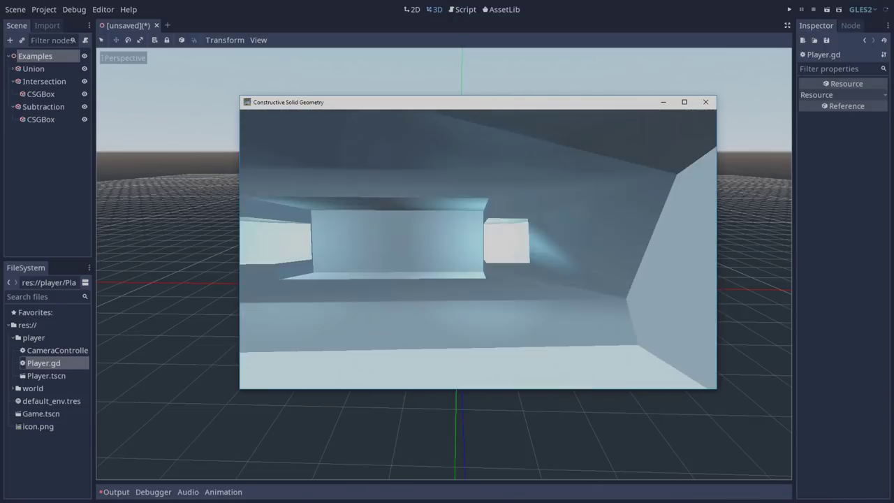
key("w")
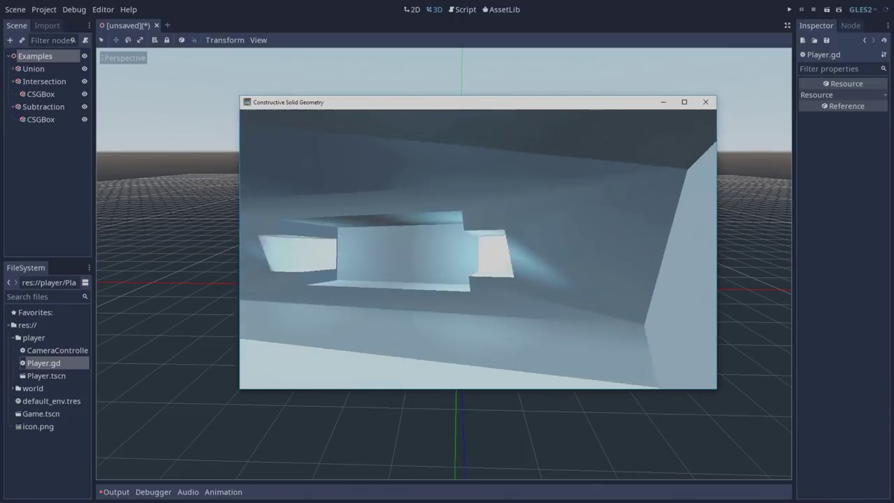
Step: Walk back and forth through the running level to examine the chamfered passage and the lit recess in the wall beside it
key("w")
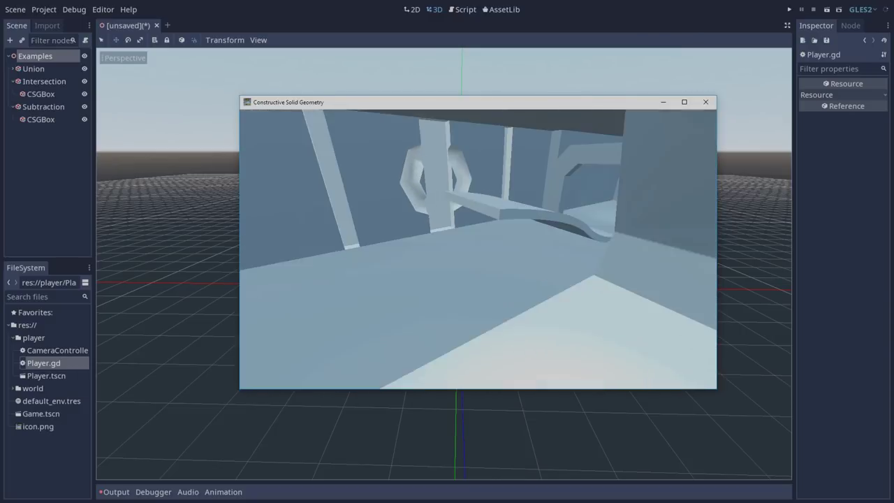
key("w")
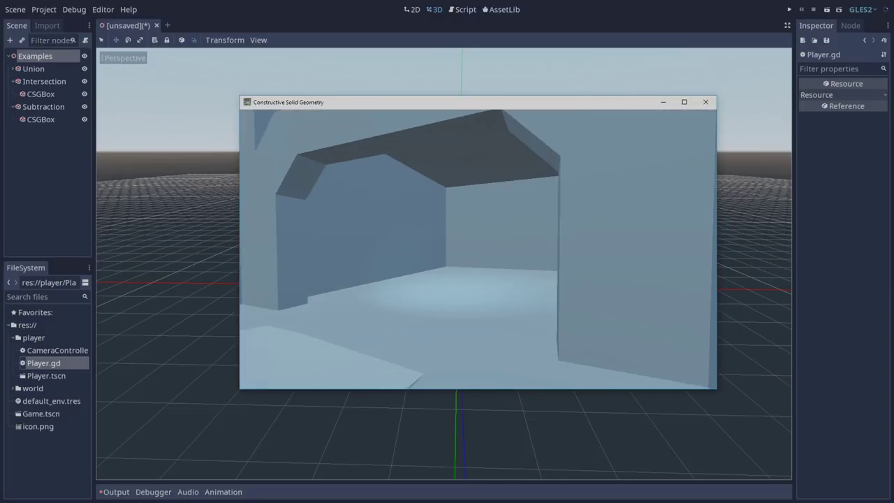
key("s")
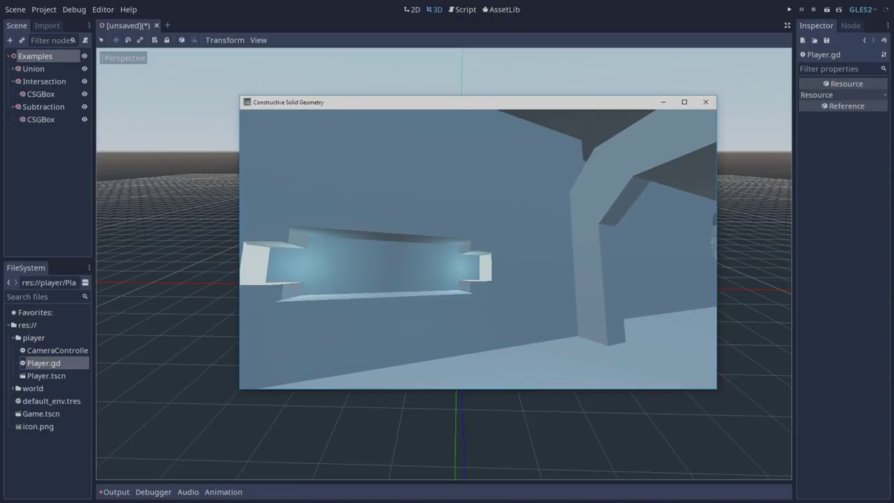
key("w")
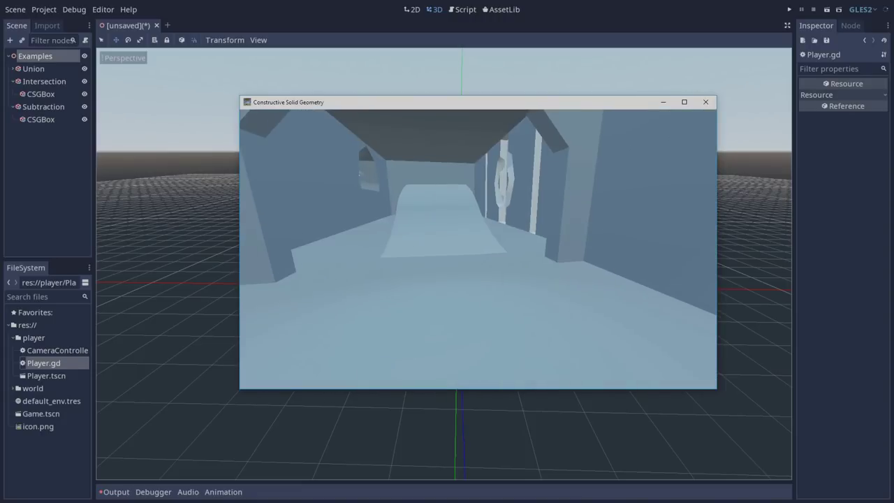
key("s")
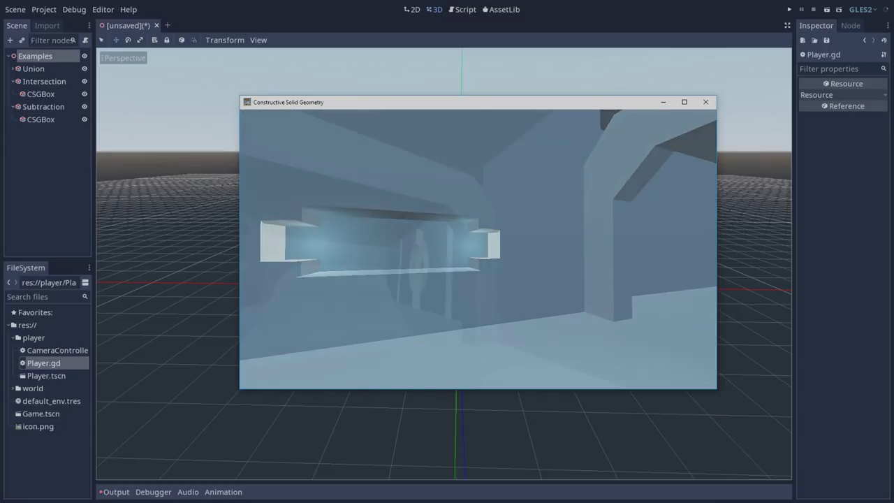
key("w")
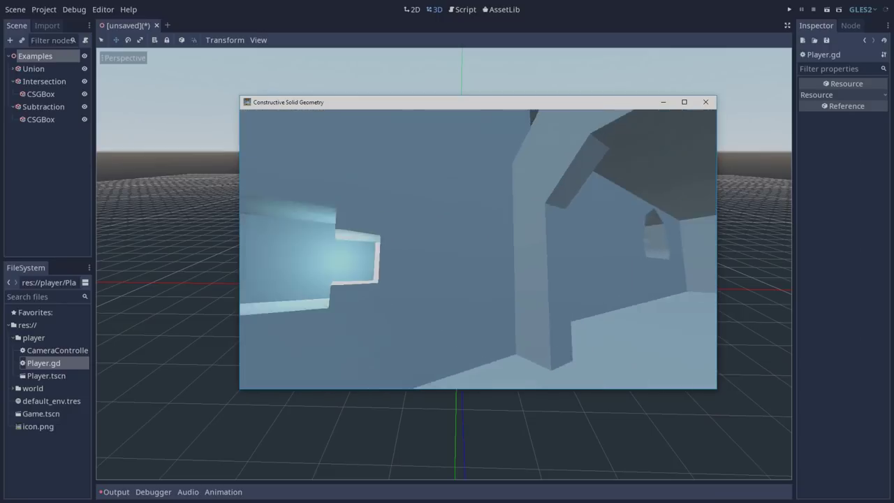
key("w")
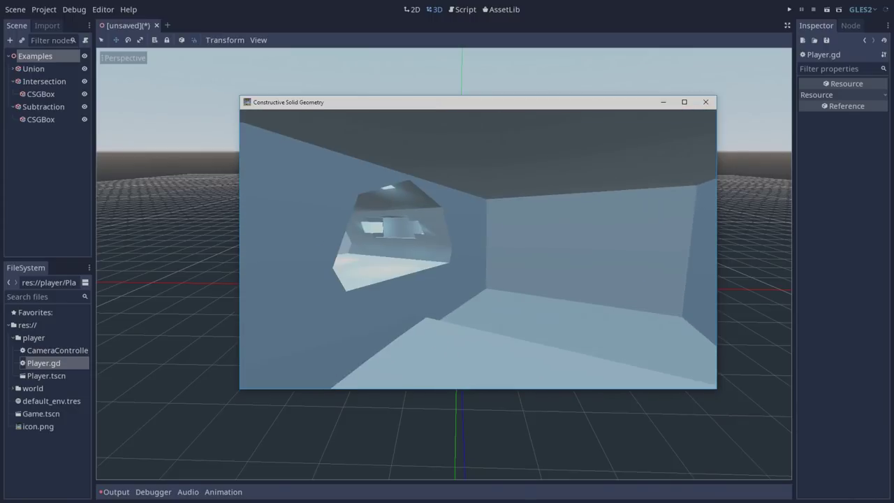
key("w")
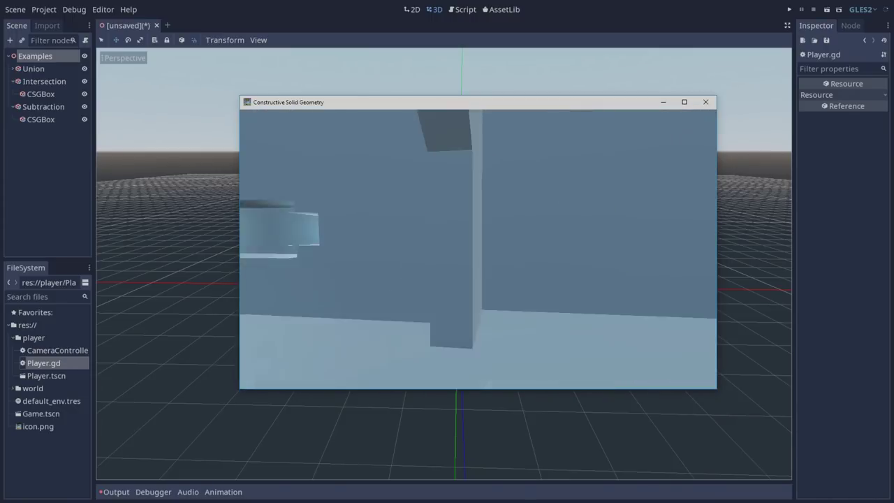
key("s")
key("w")
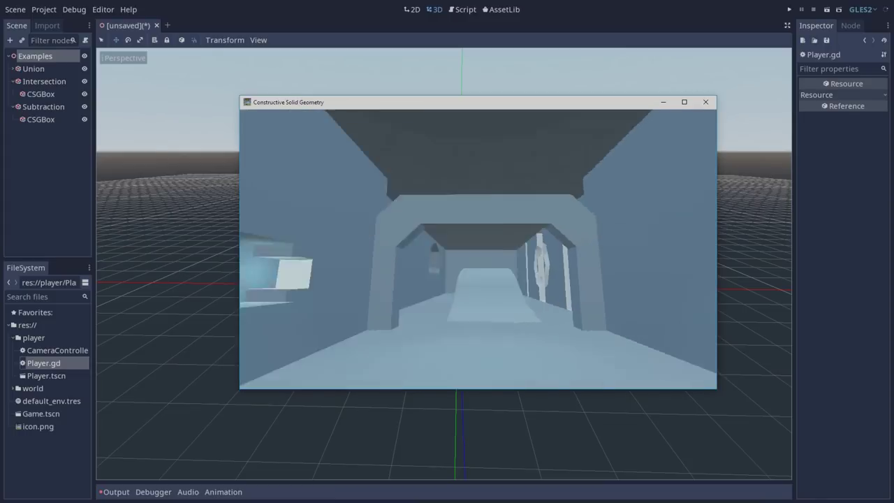
Step: Walk through the passage and over the curved bridge to examine the polygonal wall opening and the ring-shaped window from the bridge
key("w")
key("s")
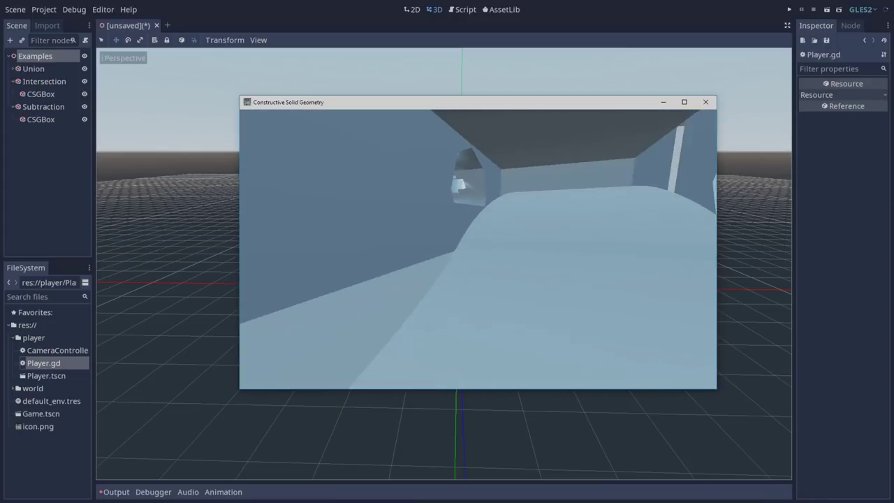
key("w")
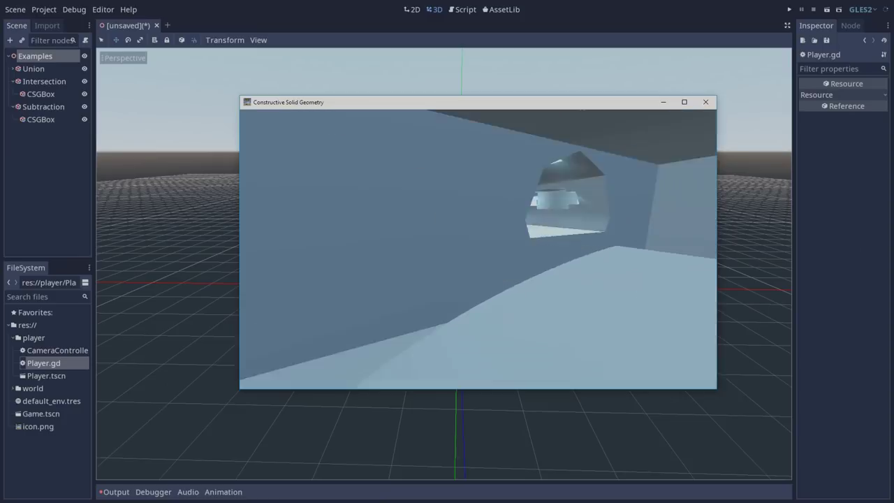
key("w")
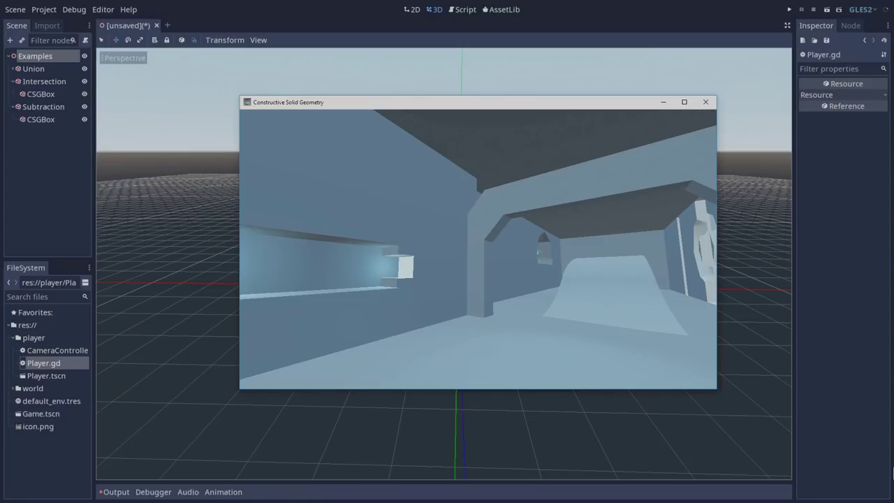
key("w")
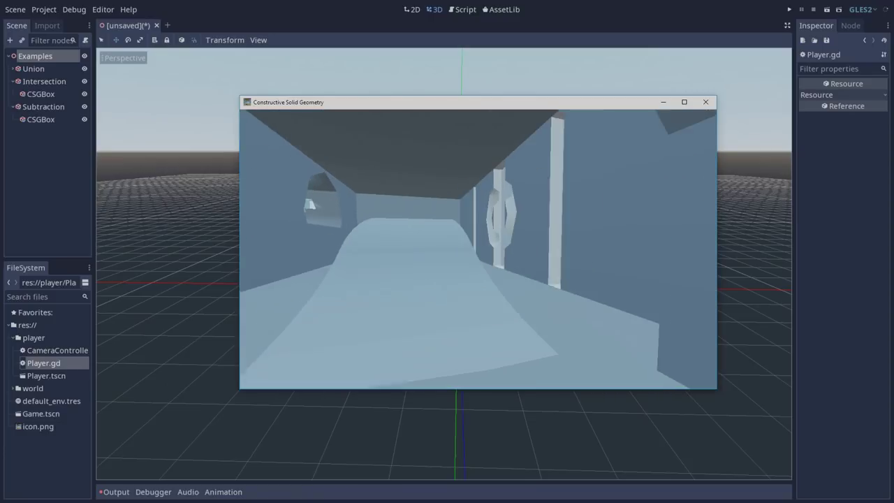
key("w")
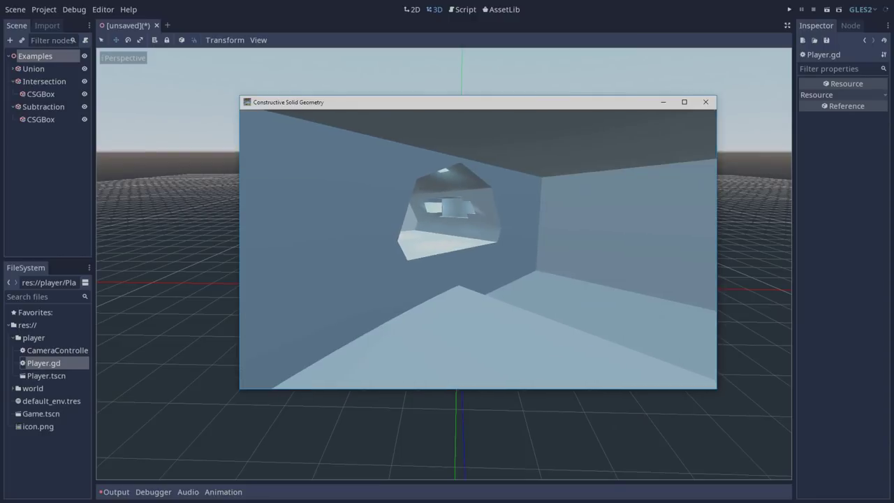
key("w")
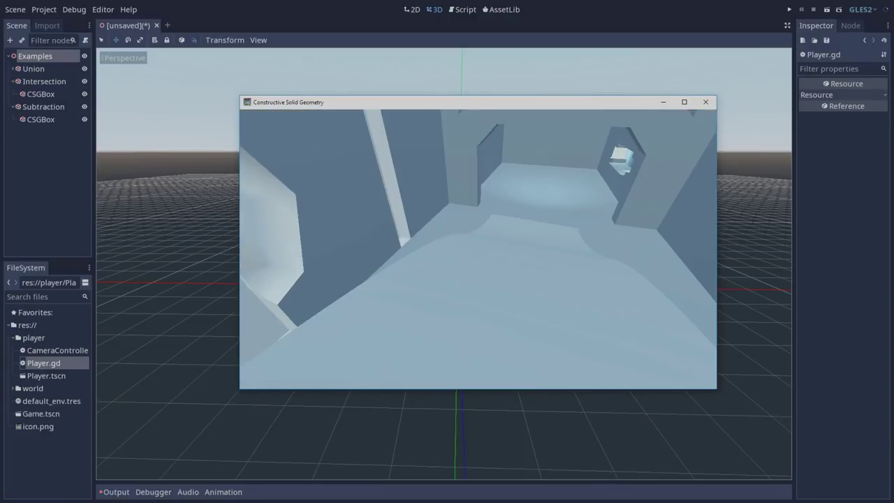
key("w")
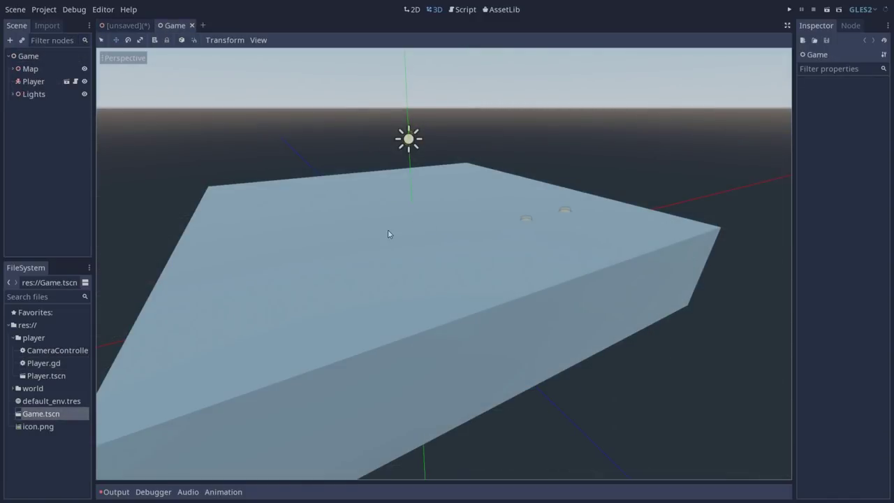
Step: Examine the Game scene's level from outside and inside, with the Map node expanded in the scene tree
middle_click_drag(271, 209, 291, 205)
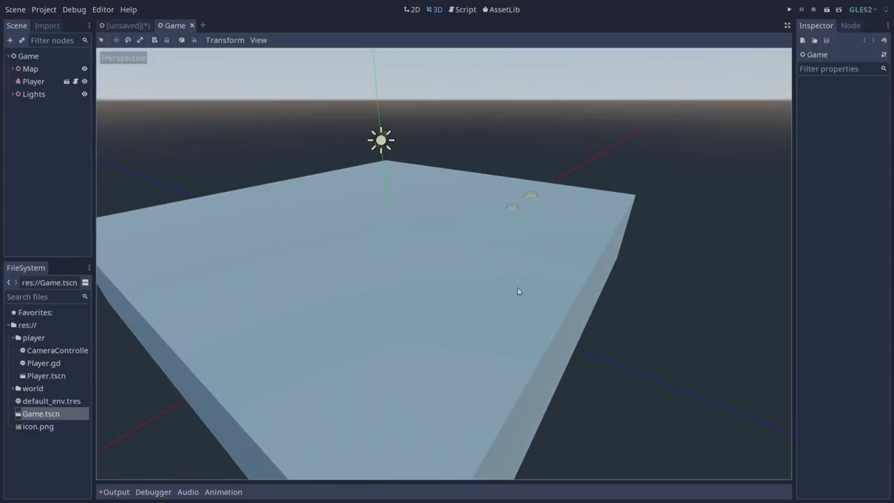
scroll(487, 296, "up", 6)
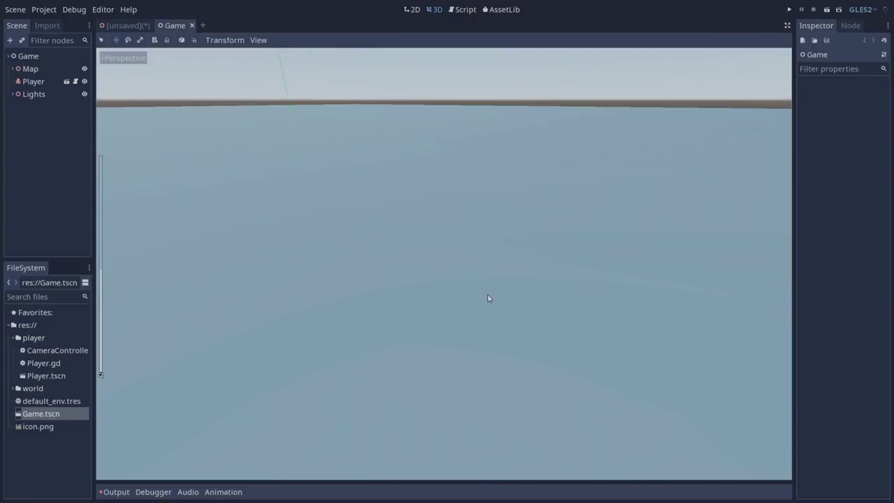
scroll(488, 298, "down", 5)
scroll(419, 279, "down", 3)
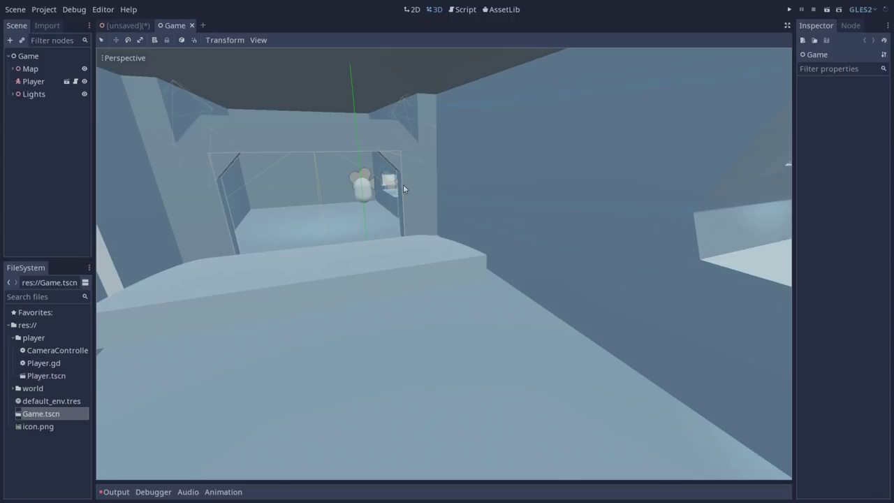
left_click(13, 69)
scroll(220, 226, "down", 4)
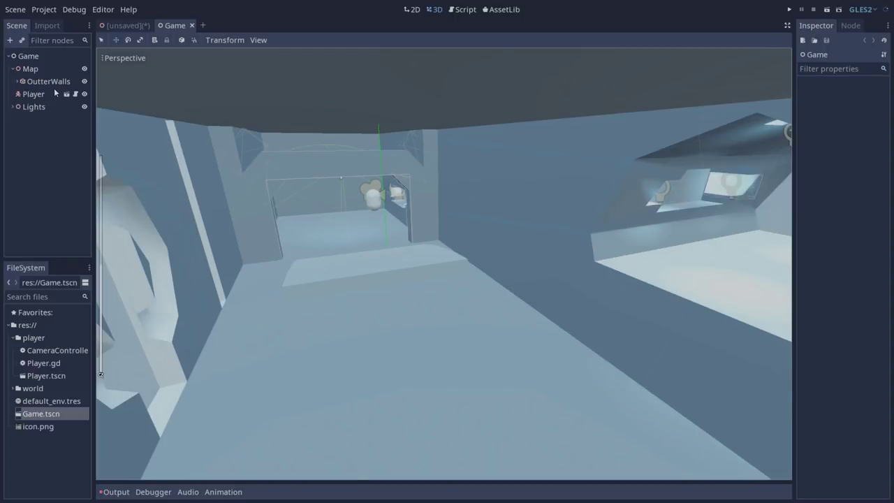
scroll(487, 253, "down", 5)
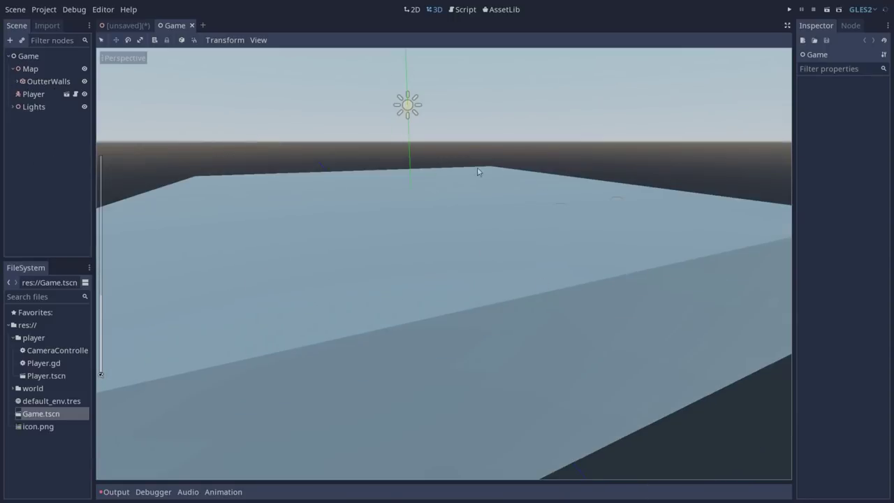
scroll(512, 285, "up", 5)
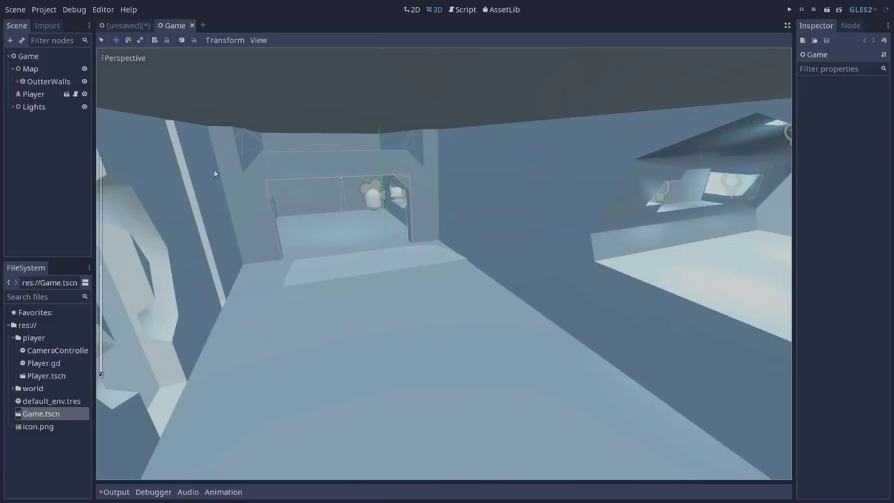
Step: Inspect the OutterWalls box and its child Inner box, viewing the hollowed interior from another angle
left_click(44, 81)
left_click(18, 81)
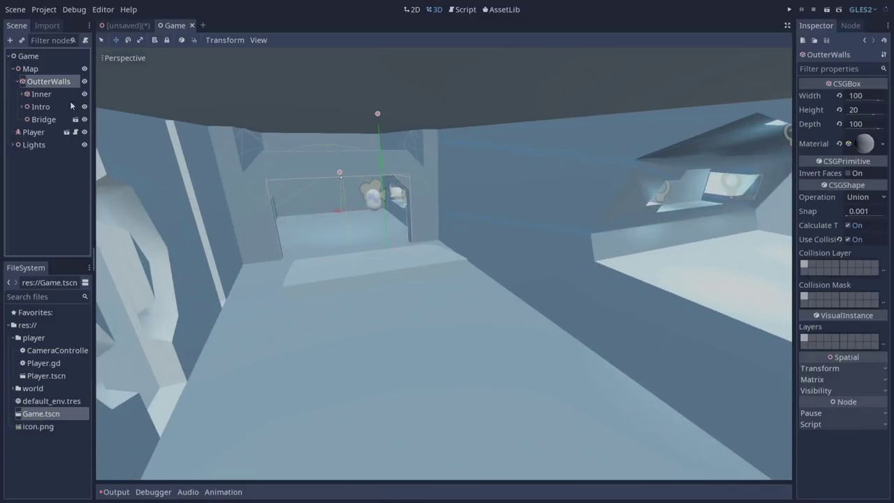
left_click(46, 94)
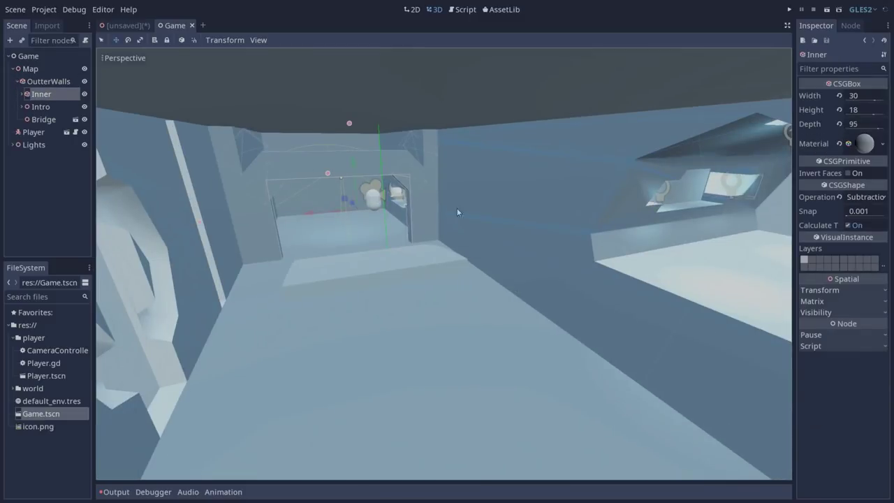
middle_click_drag(458, 231, 681, 222)
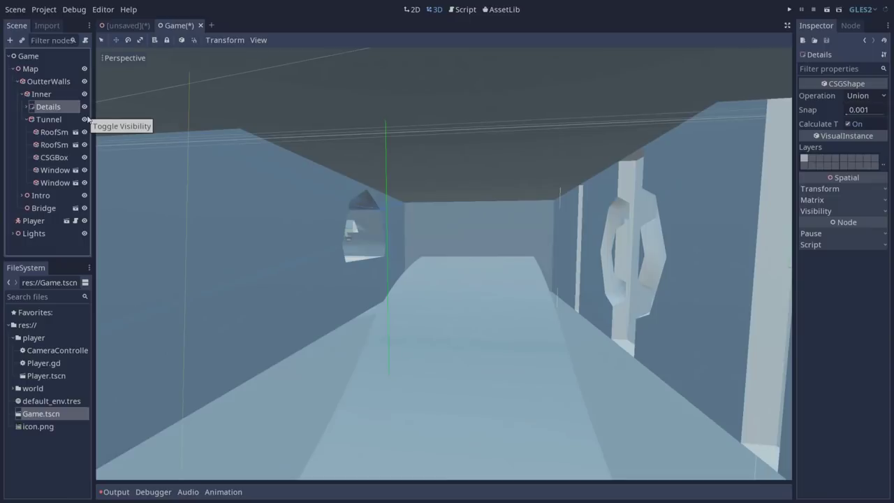
Step: Expand the Details combiner to examine its child shapes around the ring window and pillars, and collapse it again
middle_click_drag(443, 207, 458, 209)
left_click(26, 108)
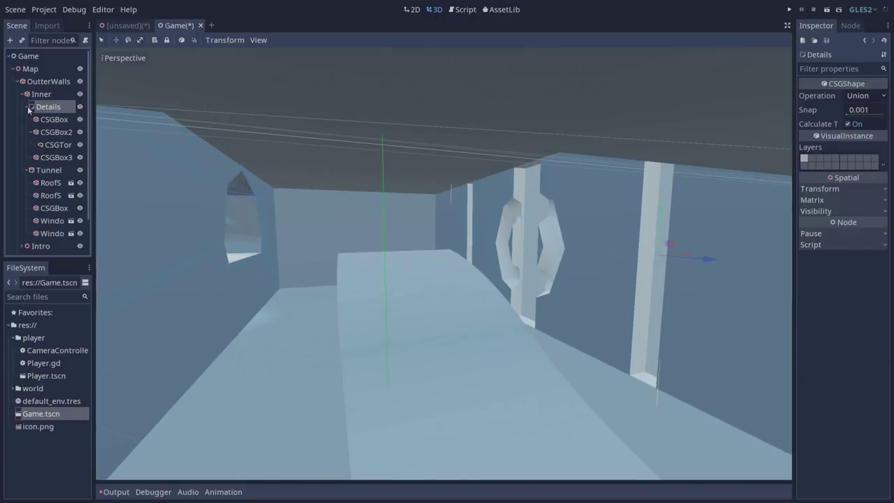
middle_click_drag(397, 239, 396, 232)
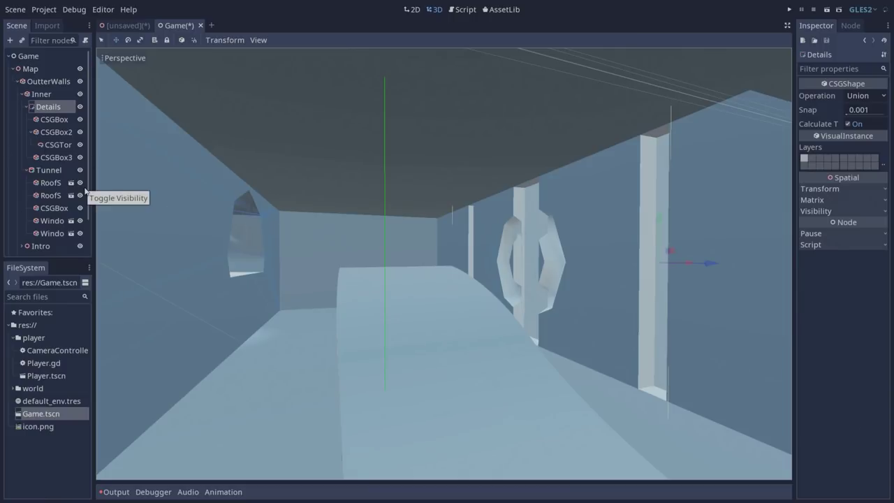
left_click(27, 107)
middle_click_drag(224, 237, 372, 251)
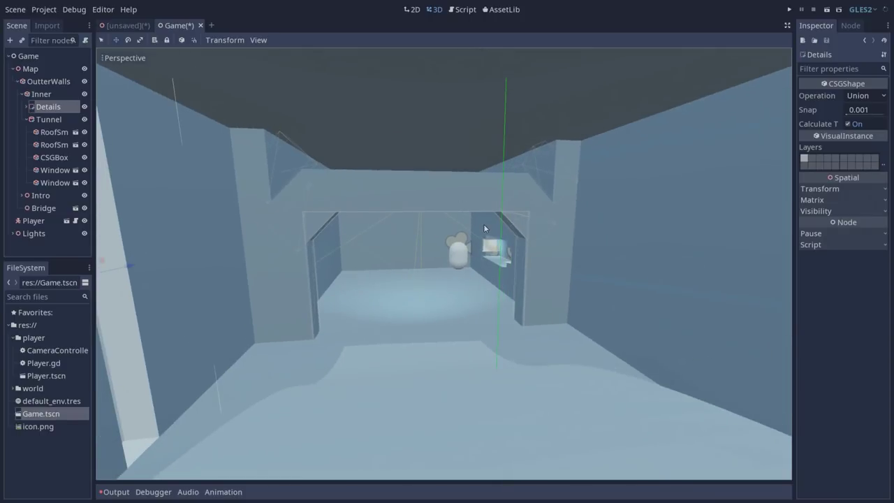
Step: Expand the Intro group and open its BigPassage instance as a separate scene to view the arch on its own
left_click(21, 194)
scroll(70, 202, "down", 3)
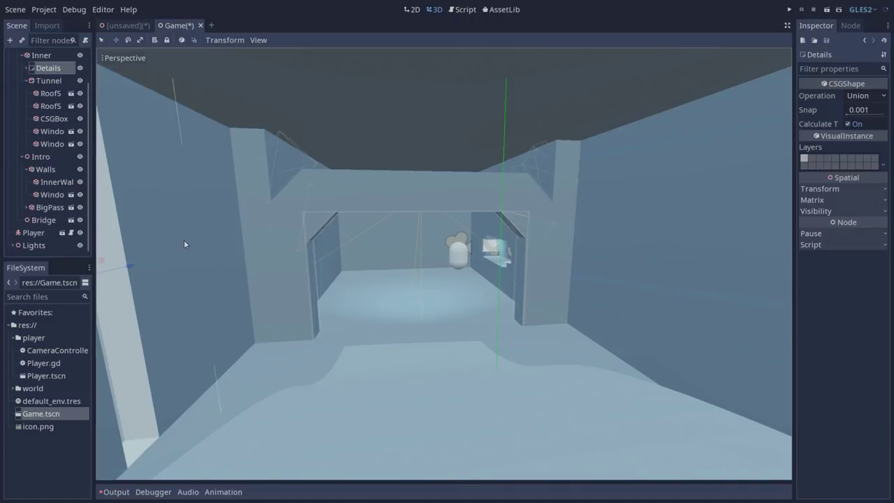
left_click(46, 208)
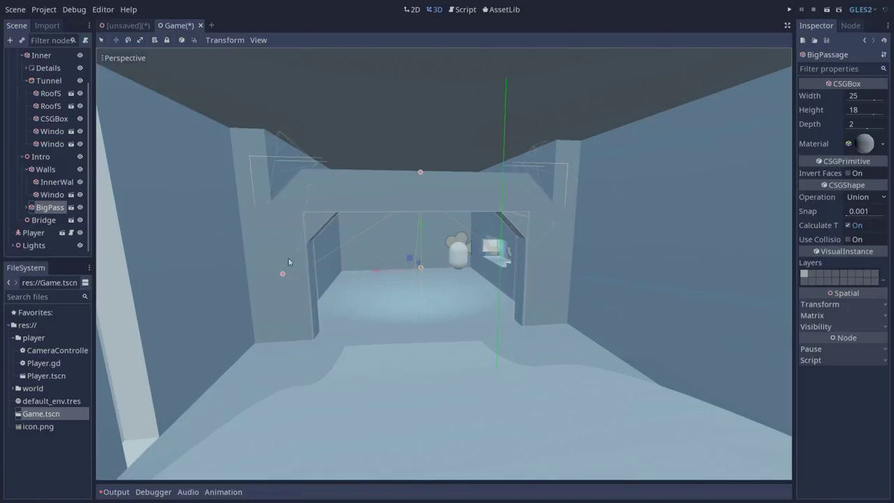
left_click(71, 207)
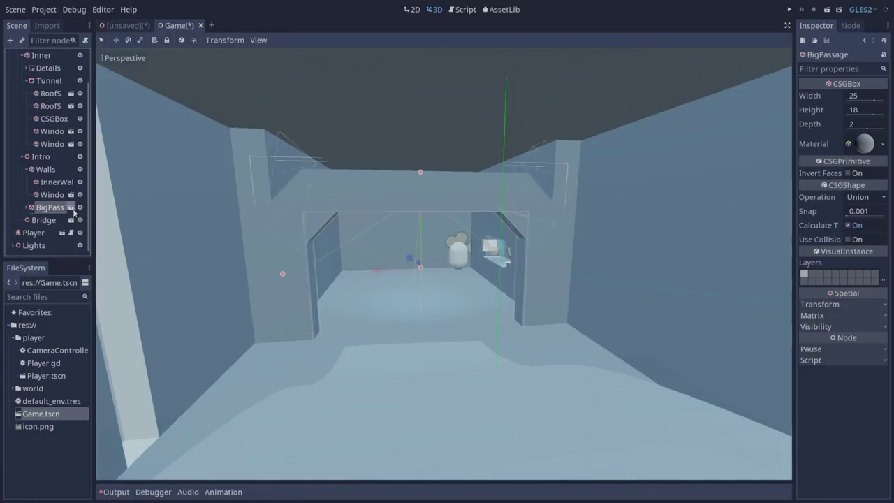
mouse_move(372, 179)
middle_mouse_down()
mouse_move(359, 180)
mouse_move(385, 192)
middle_mouse_up()
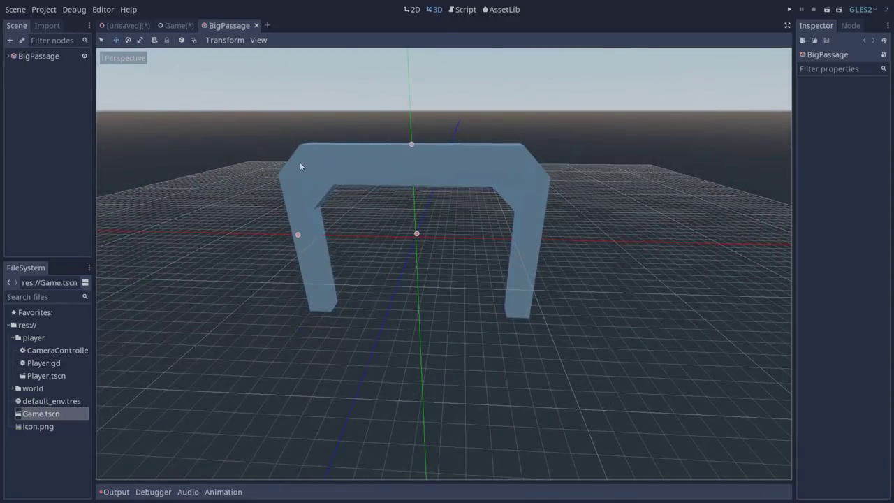
Step: Expand the BigPassage node and select both CSGBox and CSGBox2 to inspect the subtraction boxes at the arch's upper corners
left_click(11, 57)
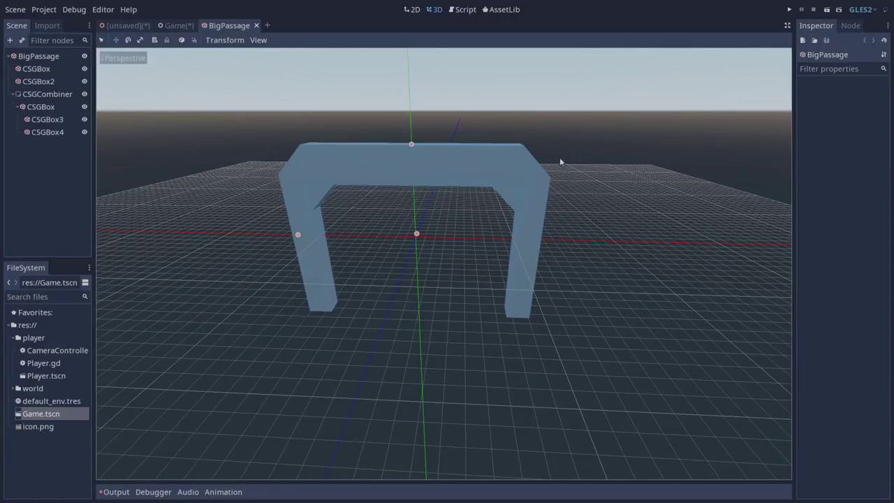
left_click(39, 69)
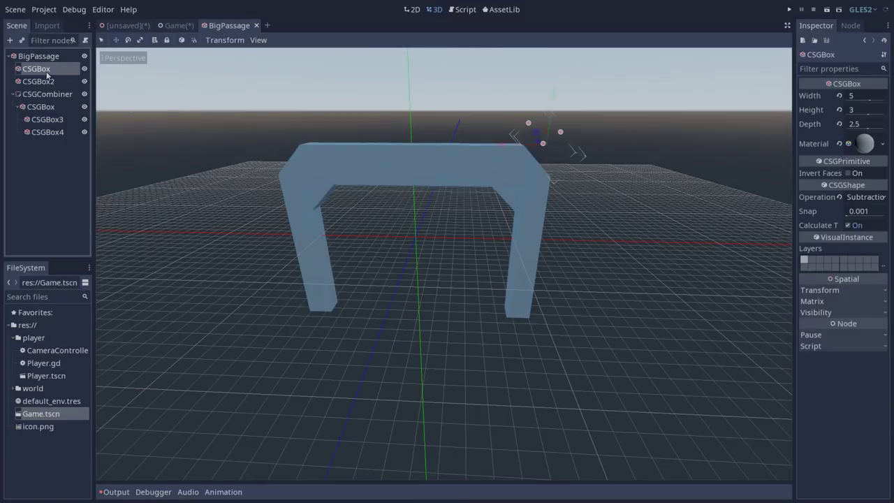
left_click(47, 81, "shift")
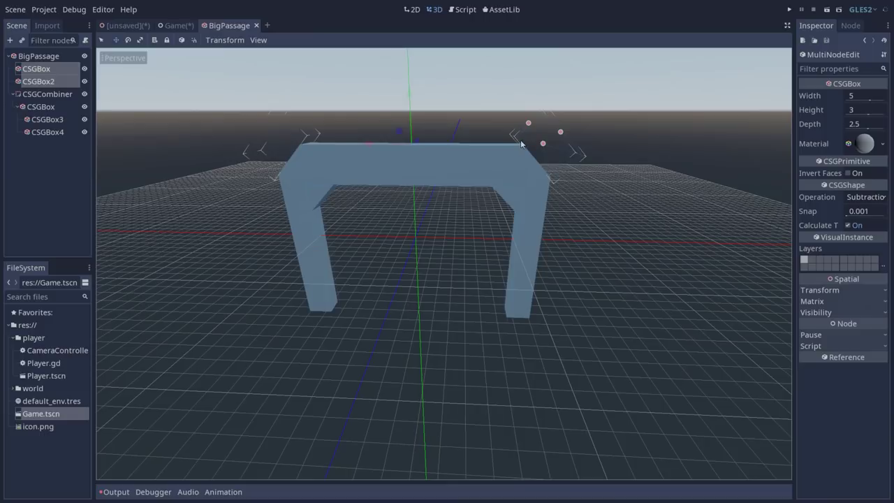
Step: Inspect the CSGCombiner's inner CSGBox and its subtraction children CSGBox3 and CSGBox4, and save the BigPassage scene
left_click(43, 107)
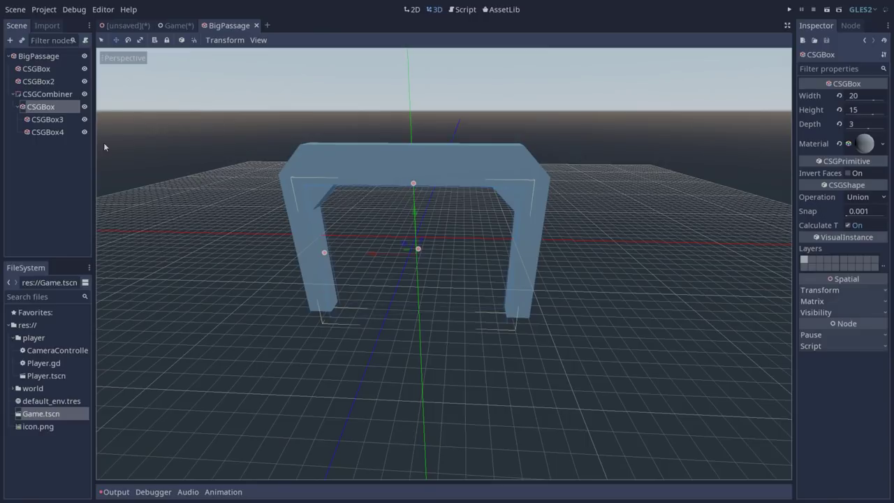
left_click(57, 124)
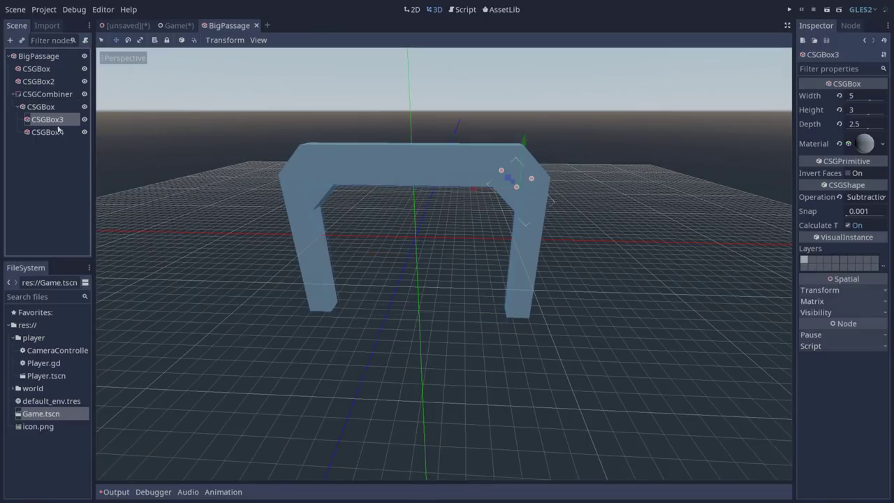
left_click(50, 132, "shift")
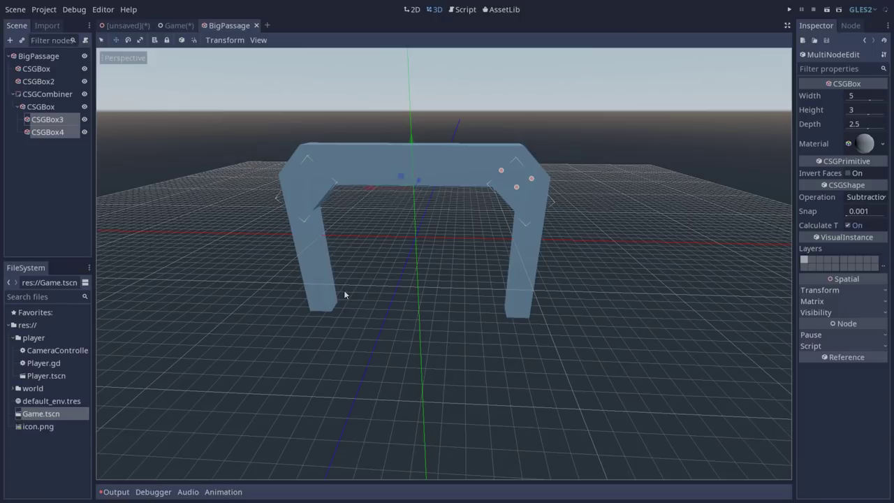
key("ctrl+s")
Step: Return to the Game scene and open its Bridge instance as a separate scene
left_click(172, 30)
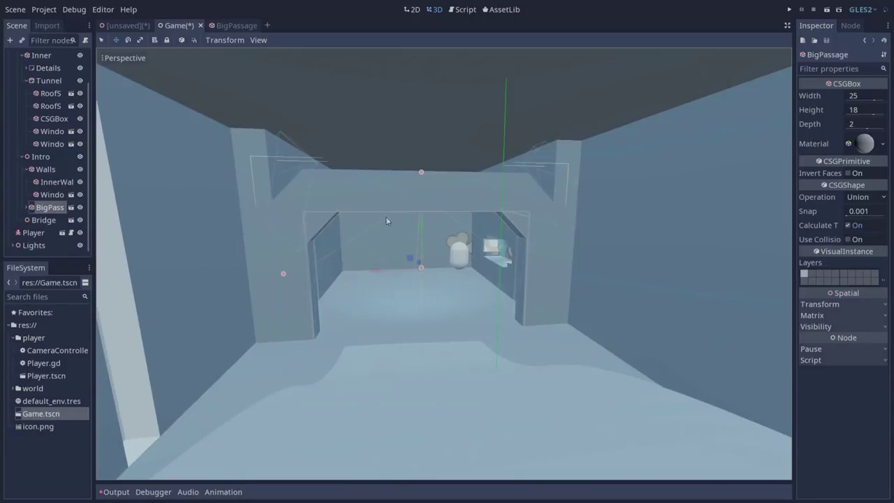
scroll(326, 217, "up", 5)
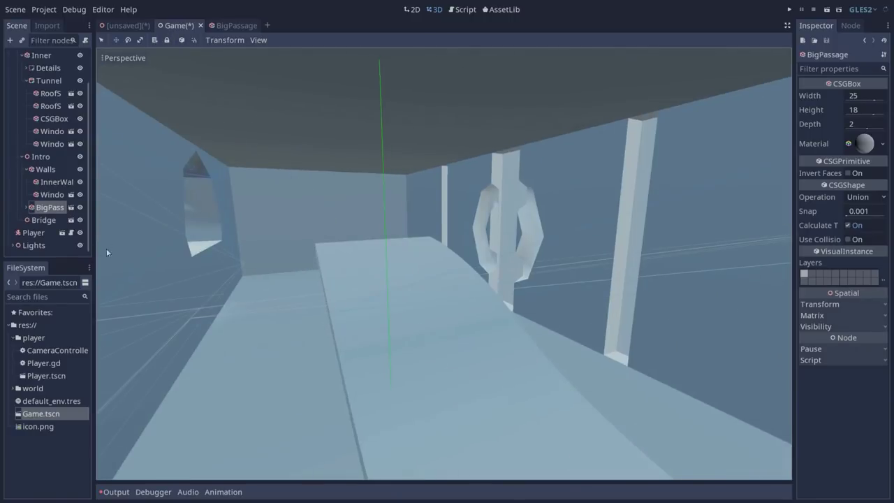
left_click(71, 220)
scroll(343, 218, "up", 3)
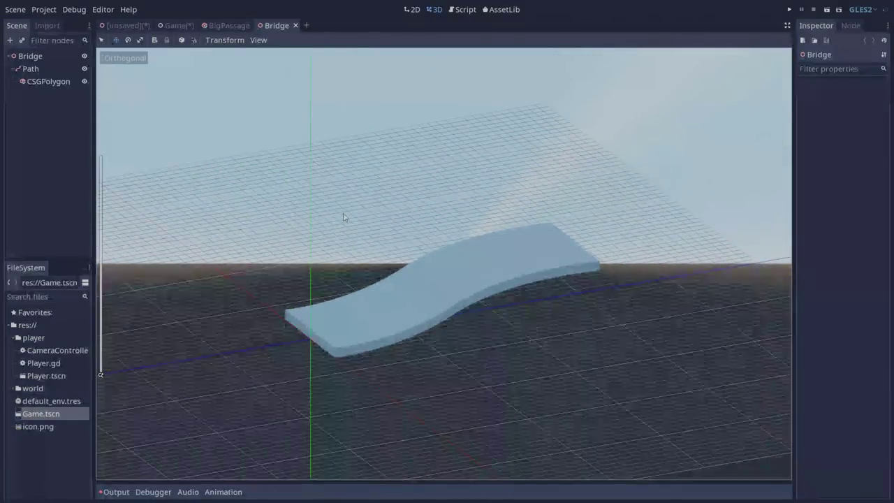
Step: Examine the bridge's CSGPolygon, checking its Mode options with Path kept selected and the description of its Path Node property
left_click(41, 81)
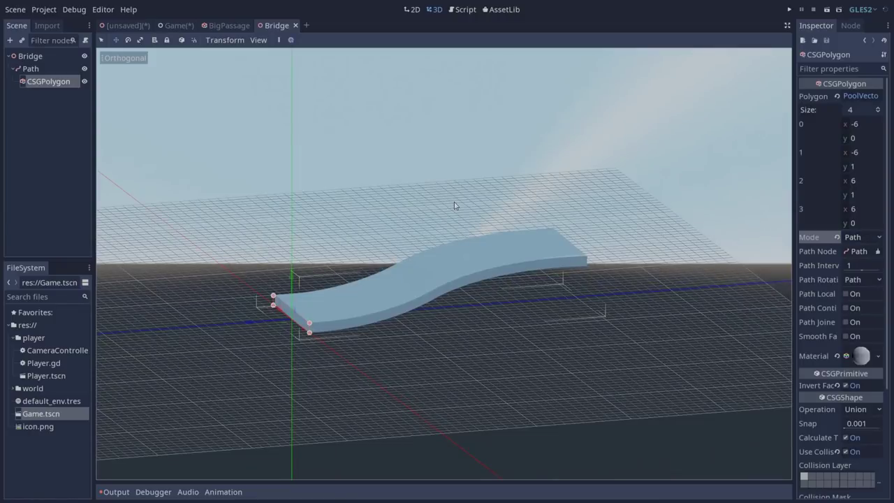
left_click(861, 237)
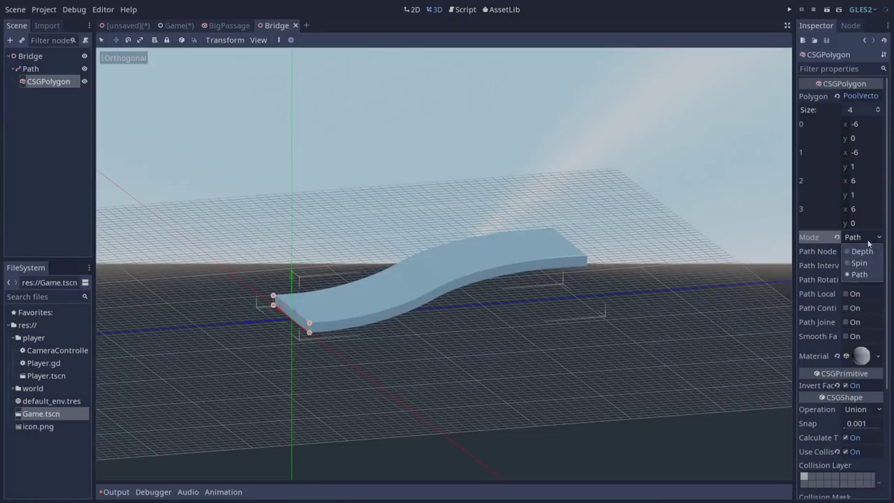
left_click(867, 276)
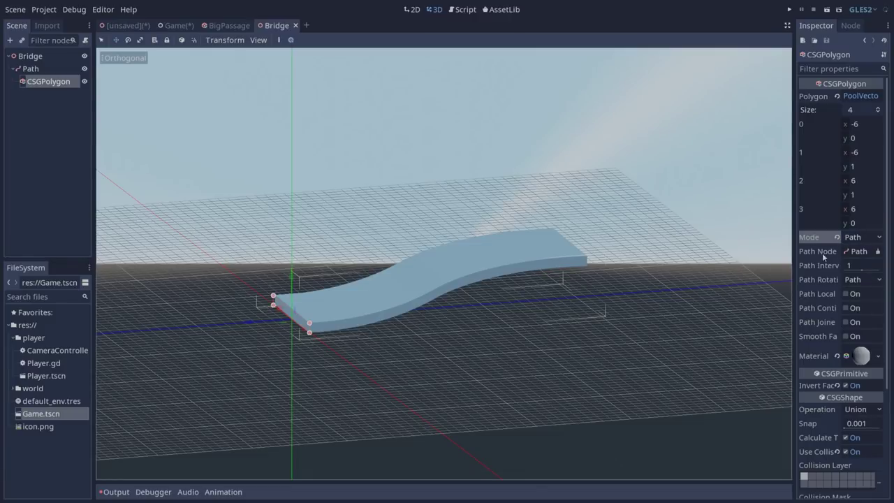
mouse_move(835, 259)
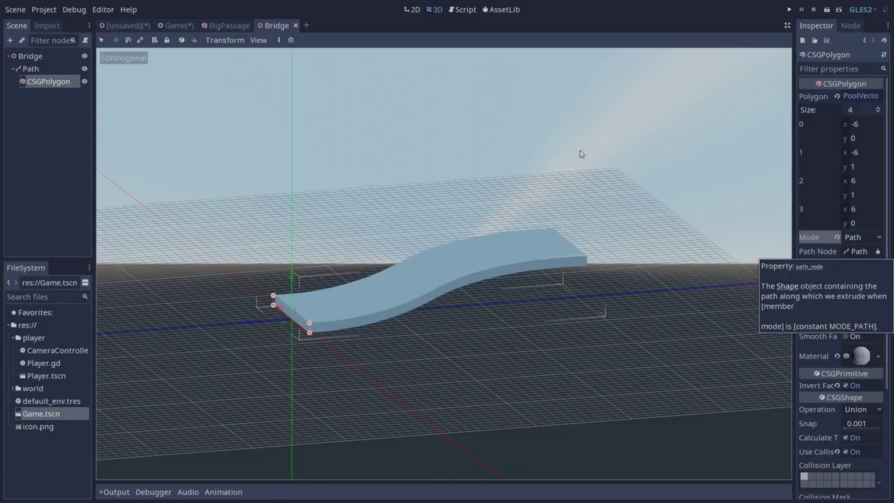
Step: Move the Out handle of the Path's curve point #1 to about (2.64, -2.63, -9.90) and view the bent bridge in perspective
left_click(32, 69)
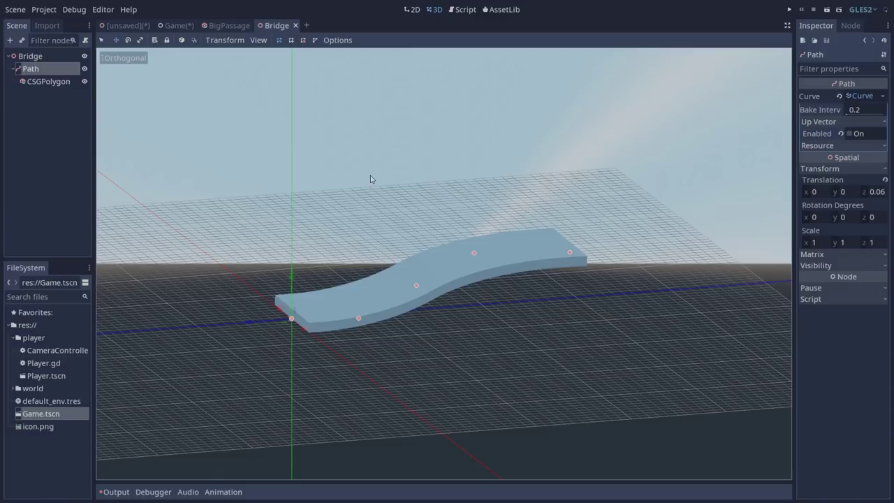
left_click_drag(473, 254, 519, 311)
middle_click_drag(519, 311, 483, 202)
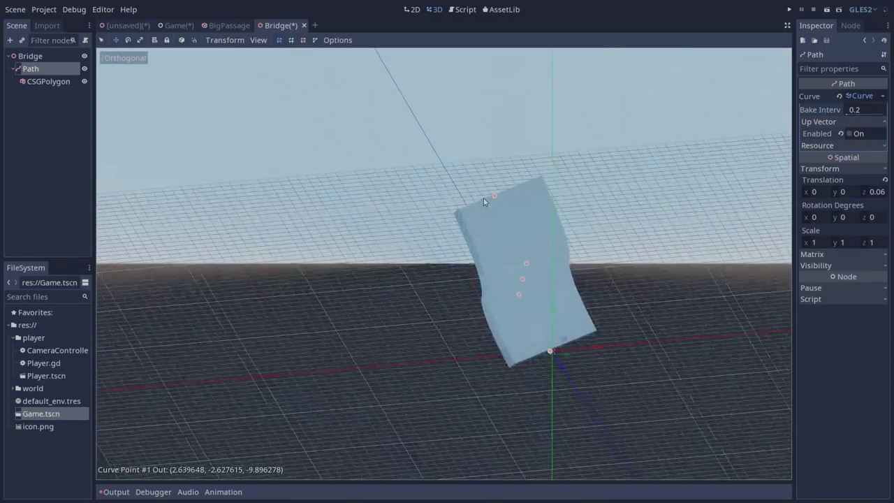
key("KP_5")
middle_click_drag(581, 245, 196, 140)
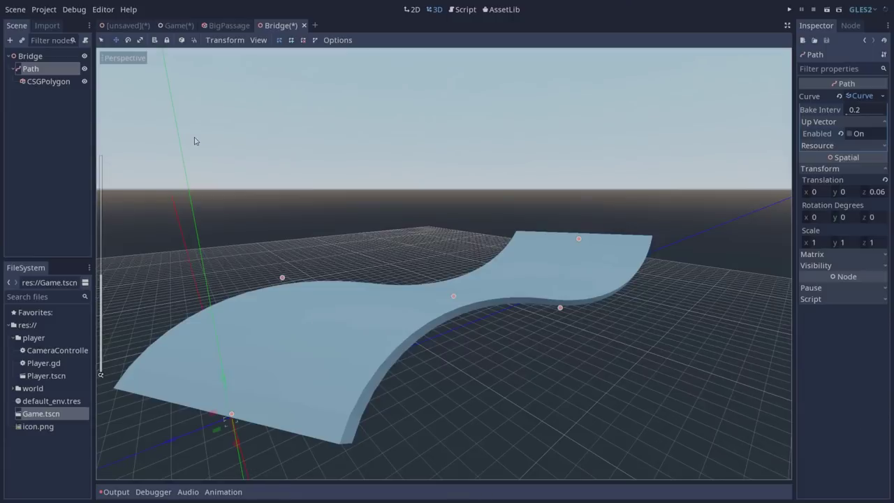
Step: Turn off Invert Faces on the bridge's CSGPolygon and view its surfaces from several angles
left_click(58, 83)
middle_click_drag(165, 119, 535, 259)
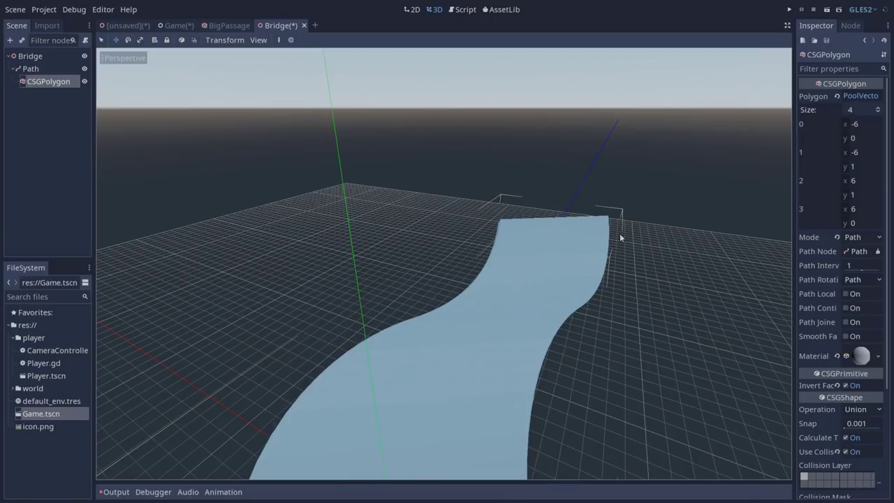
left_click(845, 387)
middle_click_drag(574, 307, 594, 316)
mouse_move(637, 339)
middle_mouse_down()
mouse_move(604, 321)
mouse_move(638, 336)
middle_mouse_up()
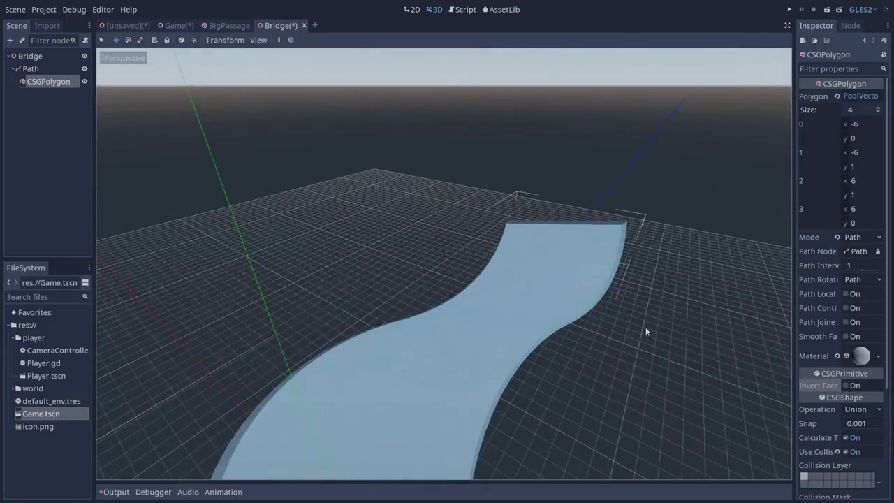
middle_click_drag(604, 262, 620, 301)
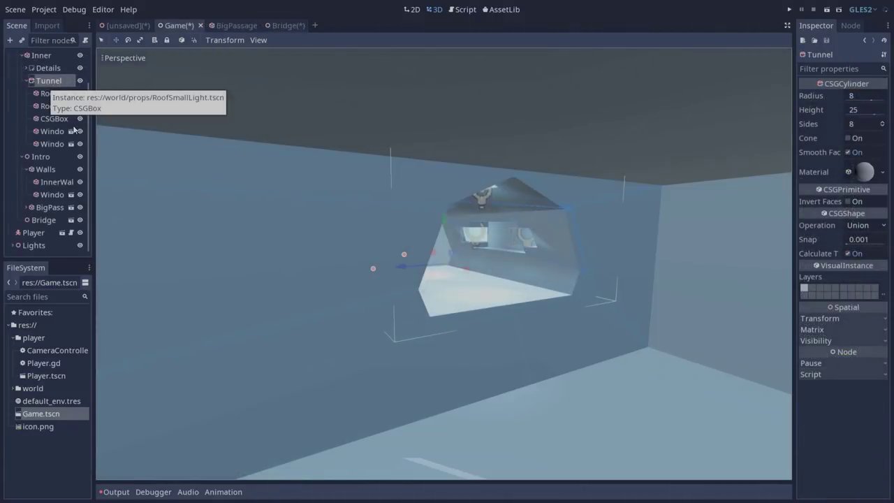
Step: Select the intersection CSGBox under Tunnel in the Game scene and nudge it slightly along its vertical axis
middle_click_drag(499, 216, 487, 215)
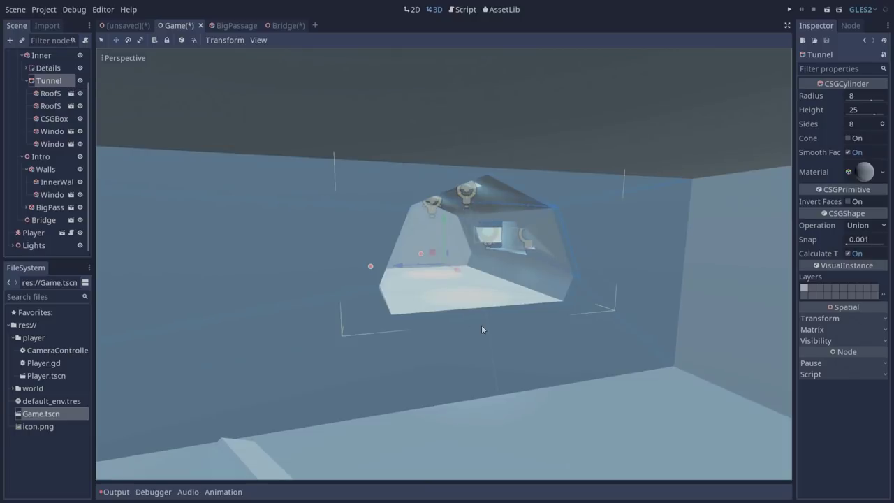
left_click(54, 119)
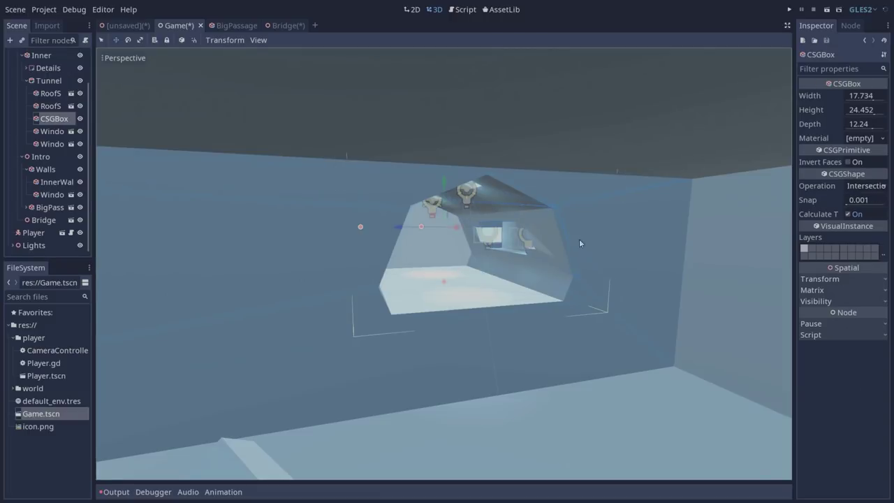
mouse_move(444, 172)
left_mouse_down()
mouse_move(445, 199)
mouse_move(447, 178)
left_mouse_up()
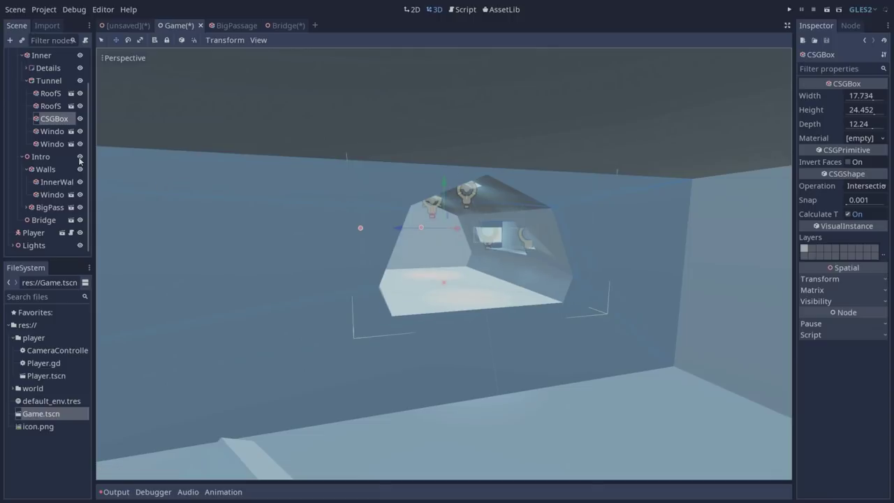
Step: Inspect the Tunnel cylinder and its parents Inner and OutterWalls to compare their operations in the nesting order
scroll(76, 164, "up", 1)
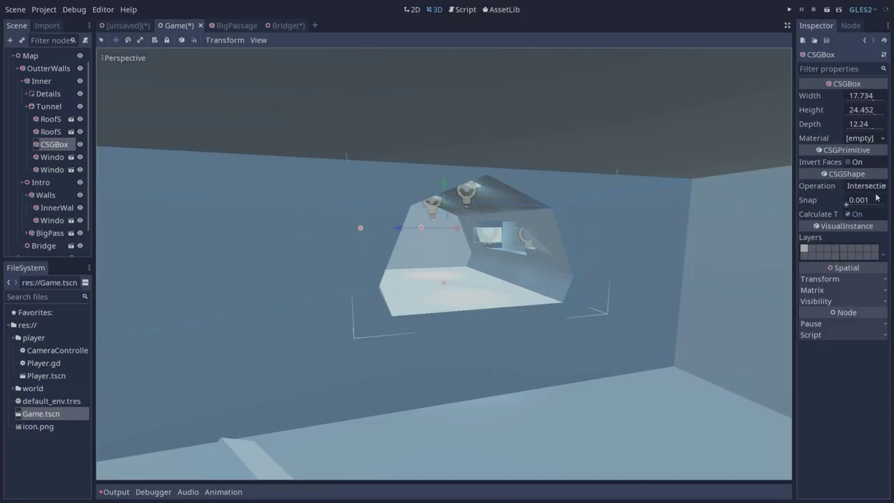
left_click(49, 107)
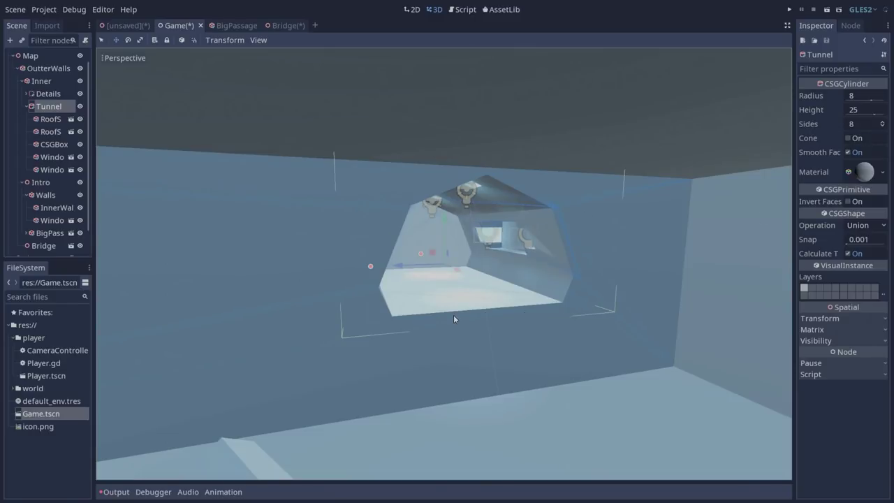
left_click(40, 81)
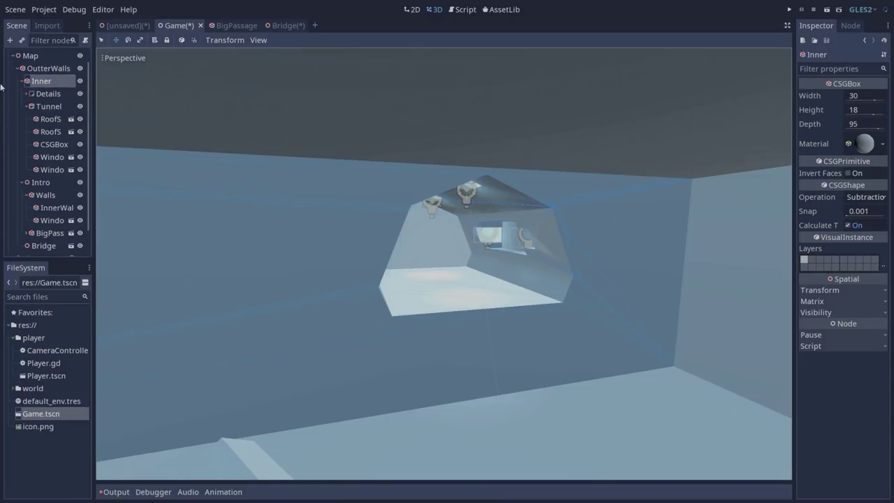
left_click(48, 106)
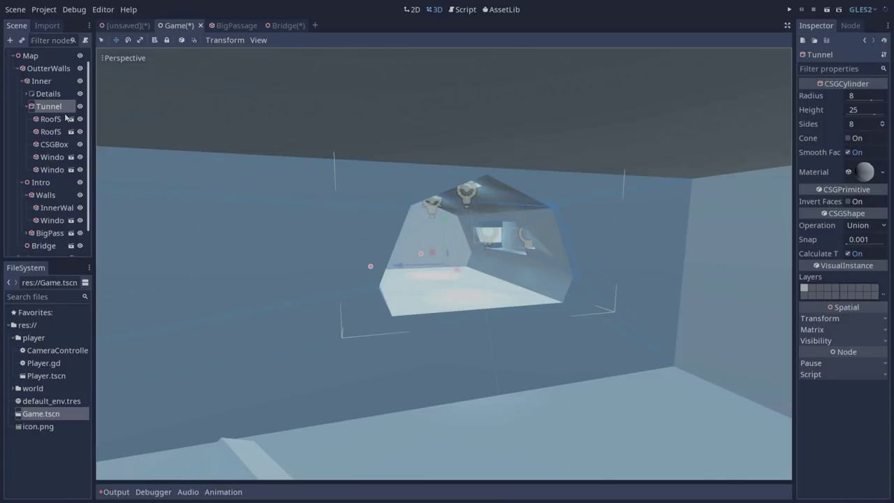
left_click(43, 82)
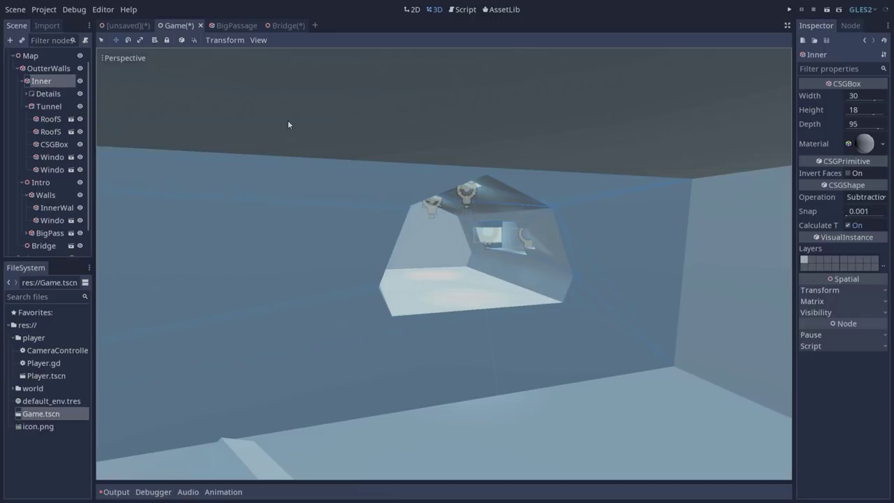
left_click(45, 68)
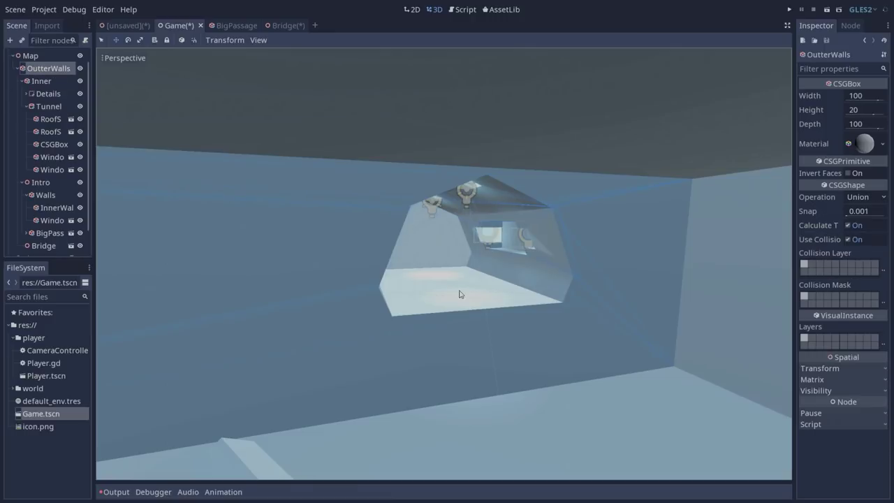
left_click(45, 81)
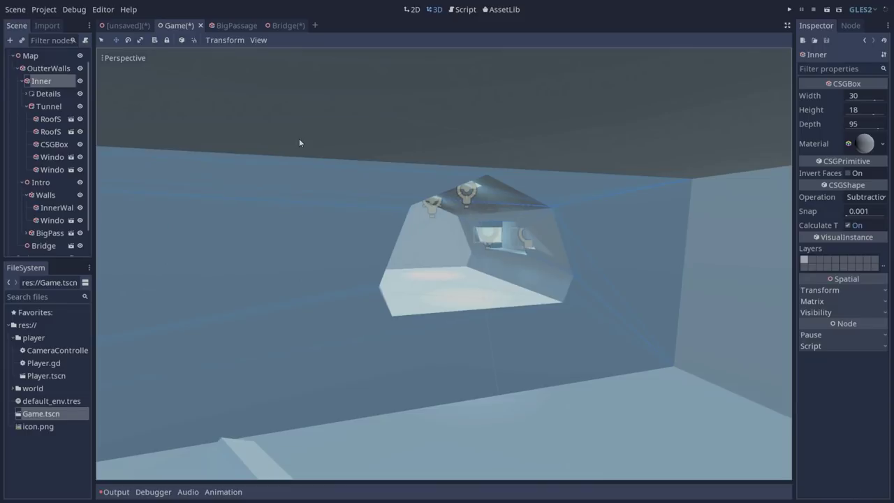
Step: Inspect the first RoofSmallLight instance and the first Window instance inside the tunnel
left_click(59, 119)
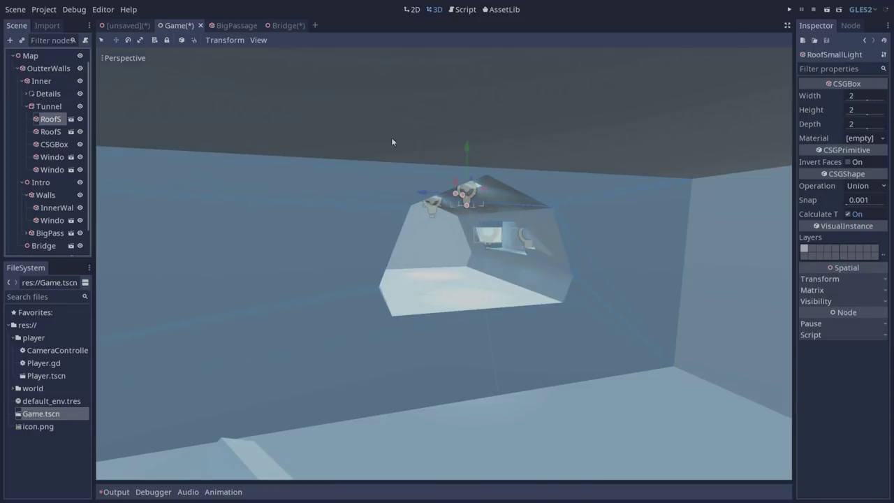
middle_click_drag(622, 178, 606, 161)
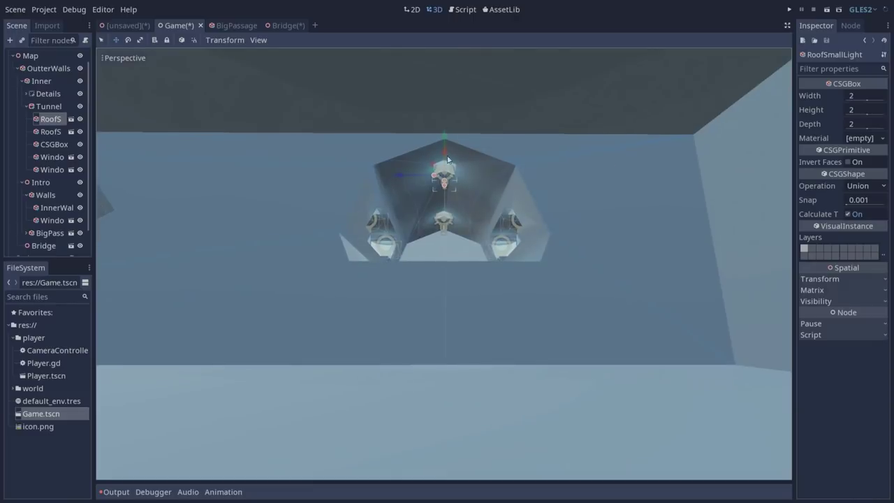
double_click(49, 156)
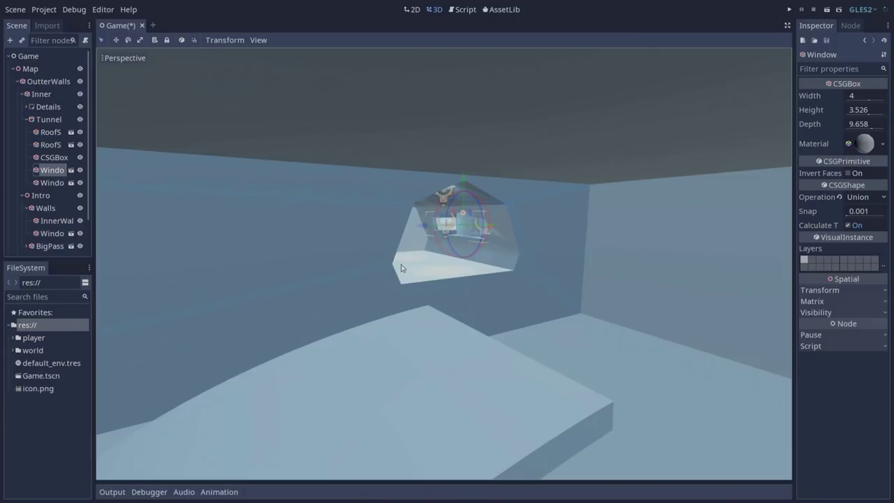
Step: Widen the Inspector for the OutterWalls box, and switch its Use Collision option off and back on
left_click(49, 82)
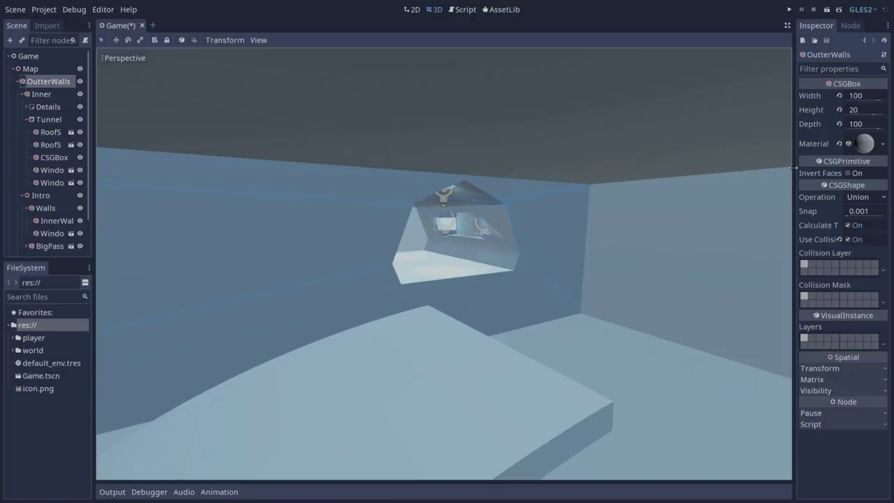
left_click_drag(794, 167, 695, 167)
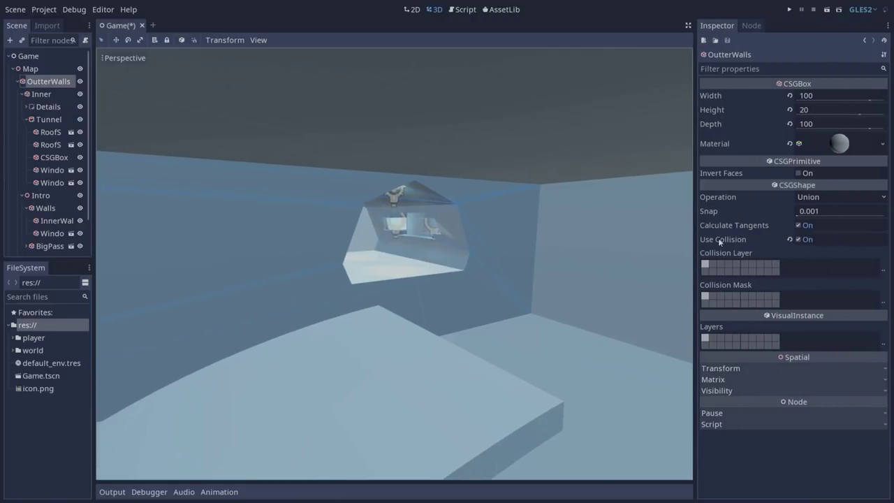
left_click(799, 239)
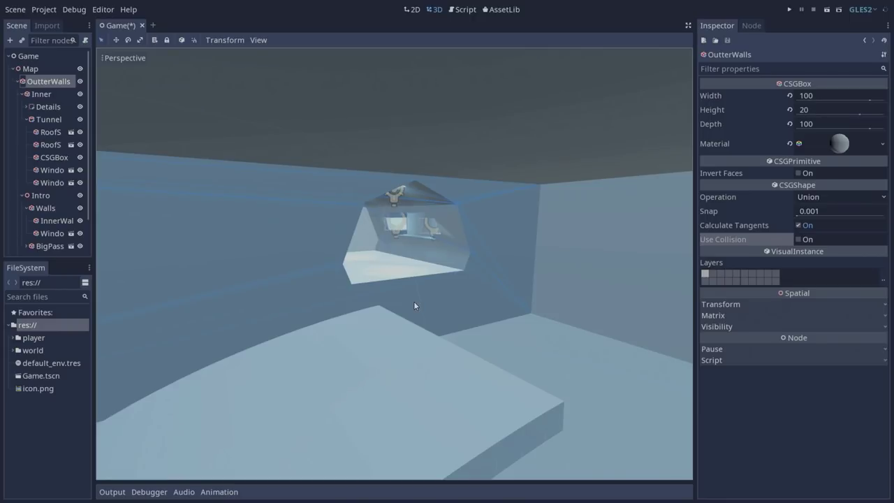
left_click(799, 241)
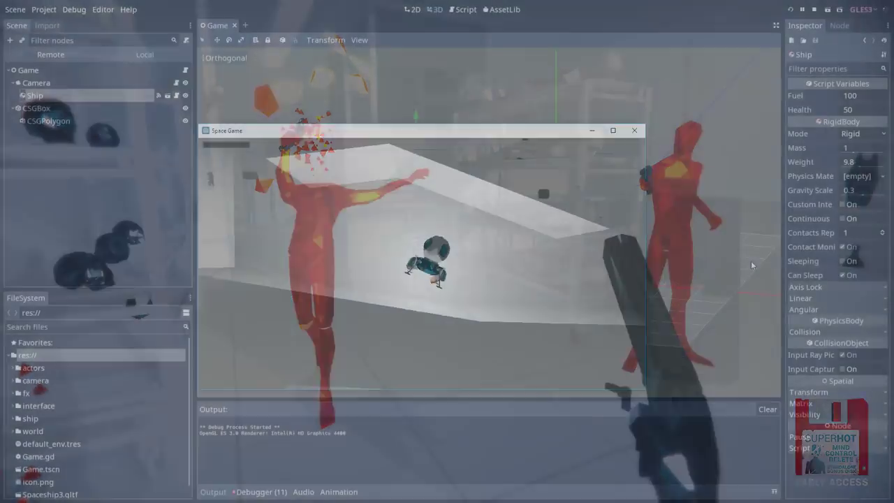
Step: Fly the ship with upward thrust through the CSG cave in the running Space Game, and close the game window
key("Up")
key("Up")
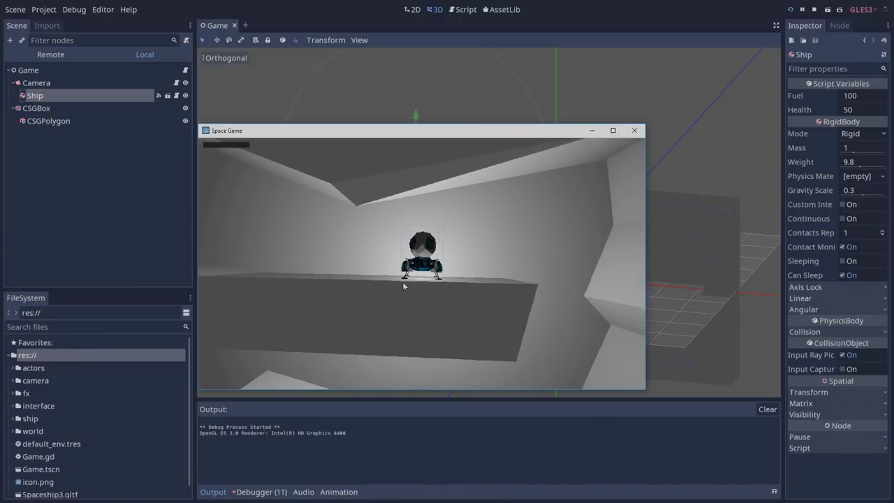
left_click(634, 130)
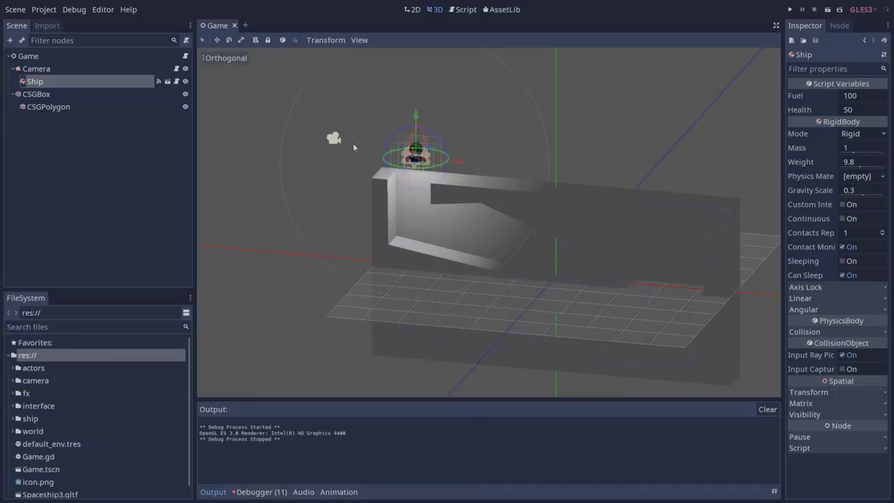
Step: Reshape the cave's CSGPolygon in front view by moving the two points along the upper passage's floor
key("KP_1")
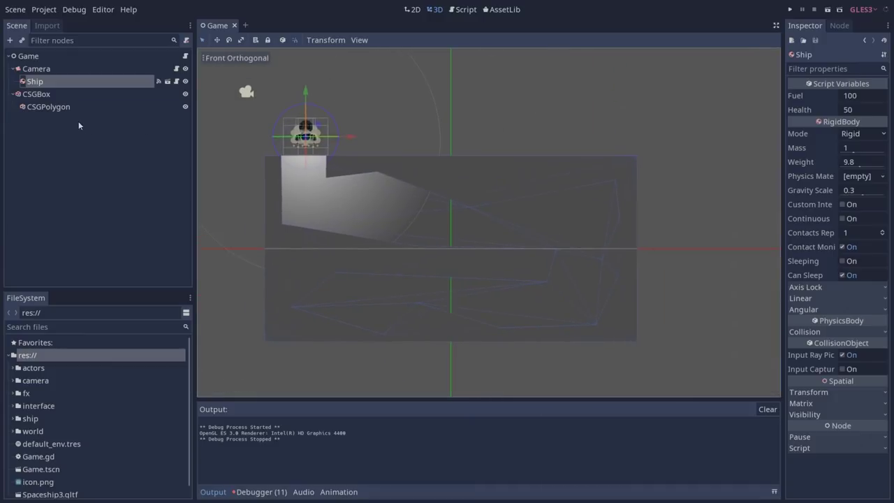
left_click(60, 108)
middle_click_drag(481, 210, 532, 210, "shift")
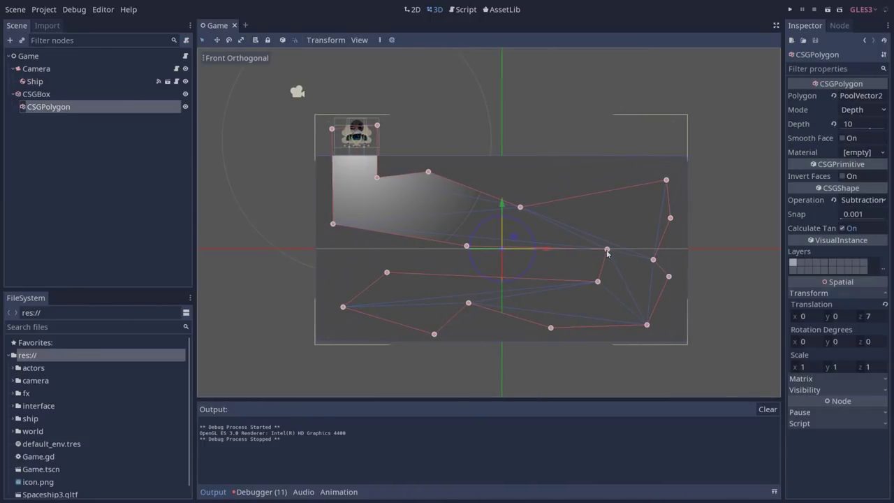
left_click_drag(467, 245, 427, 231)
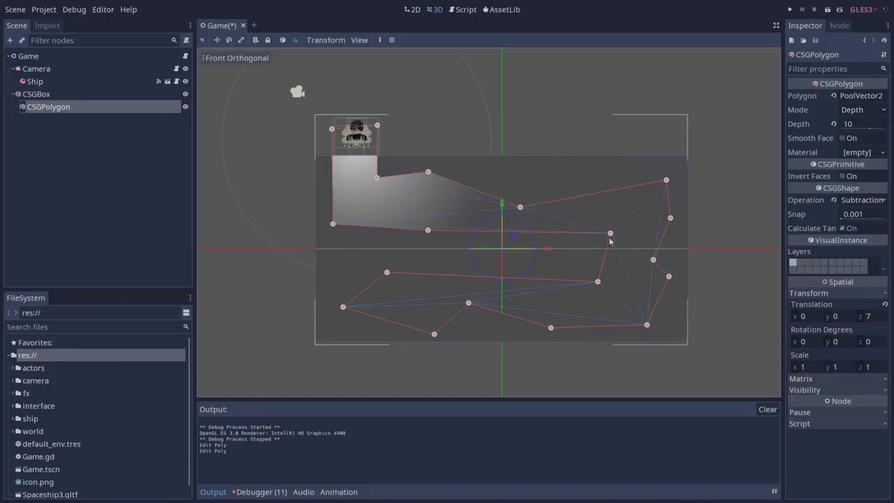
left_click_drag(608, 248, 590, 246)
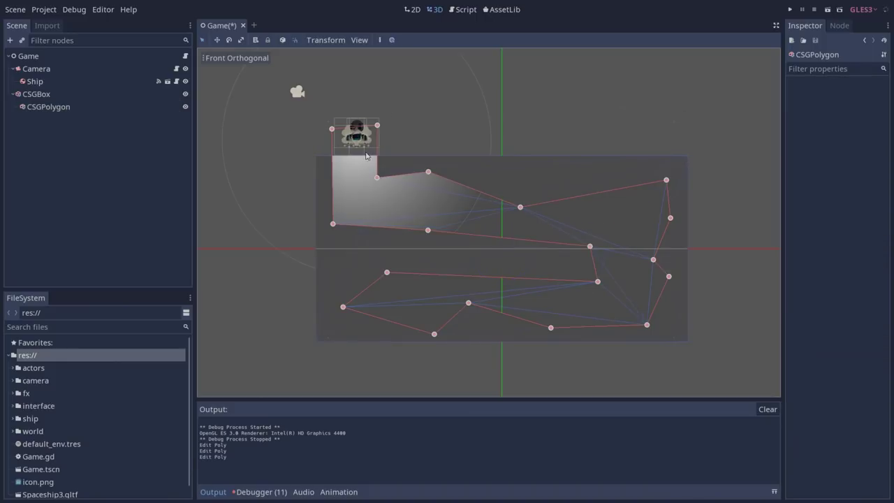